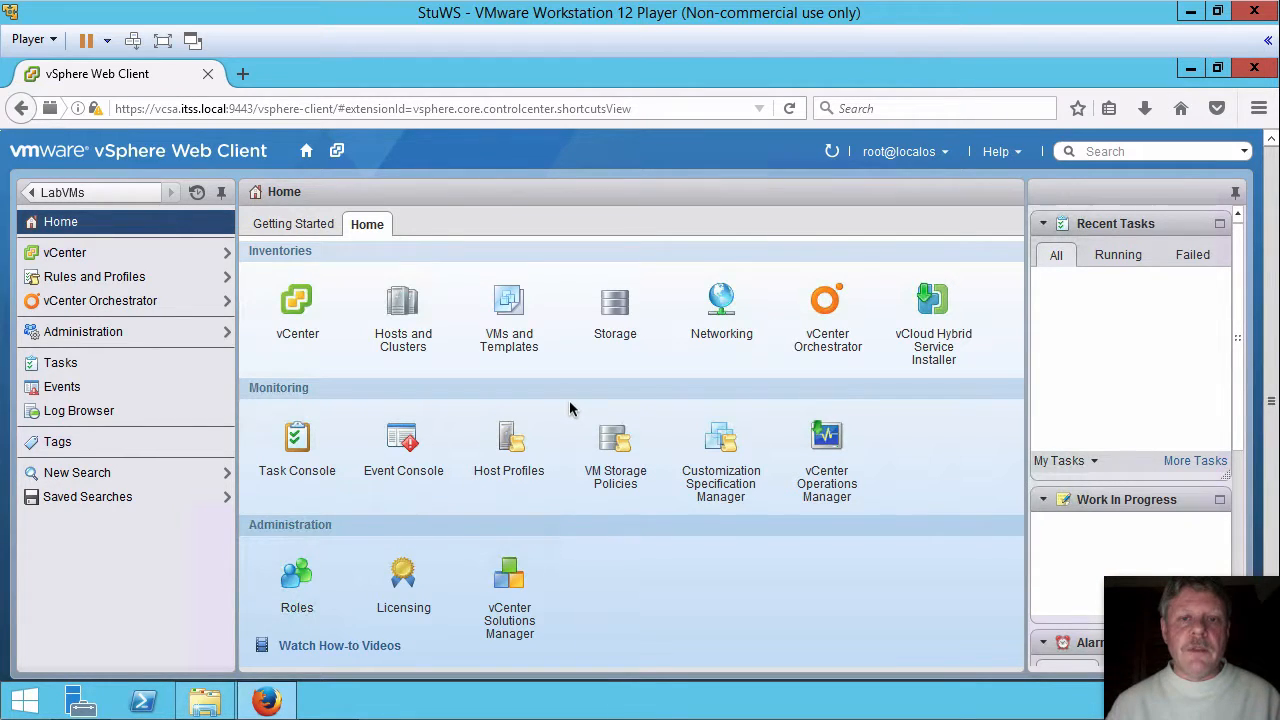
Start a new permission on the LabVMs folder and add the stduser account from the ITSS domain to it
{"action": "left_click", "coordinate": [516, 308]}
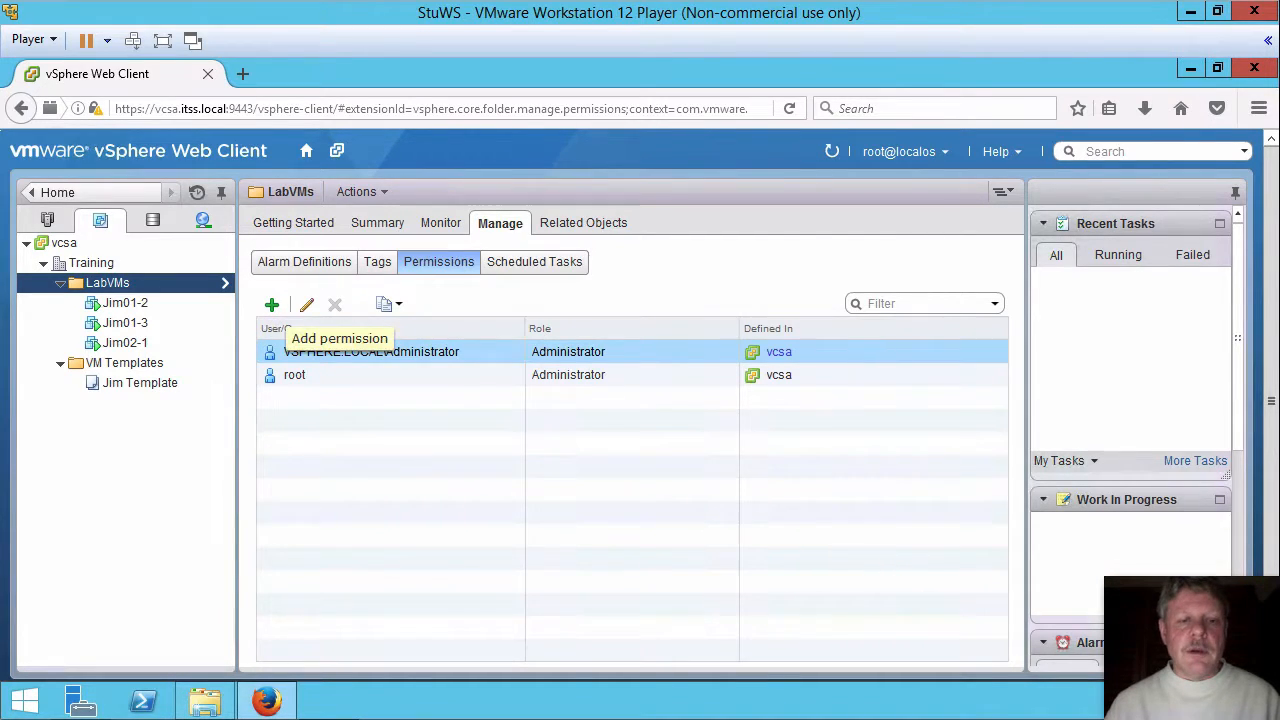
{"action": "left_click", "coordinate": [272, 307]}
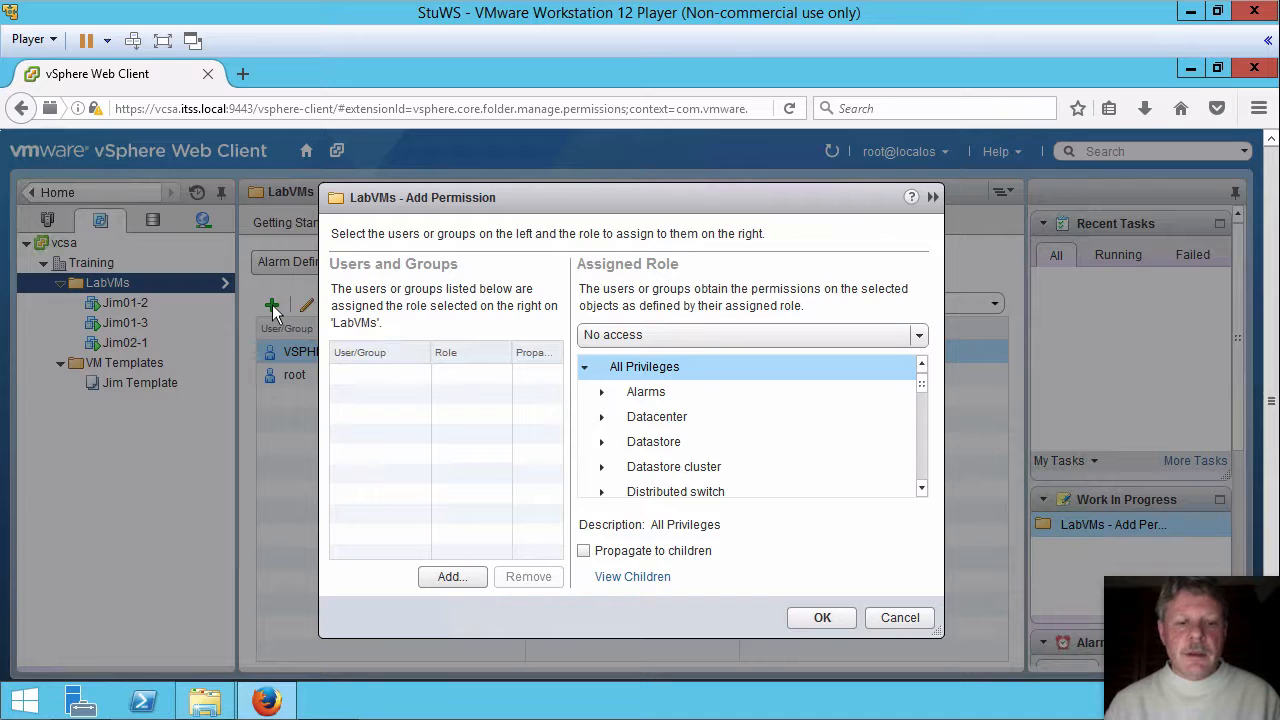
{"action": "left_click", "coordinate": [452, 577]}
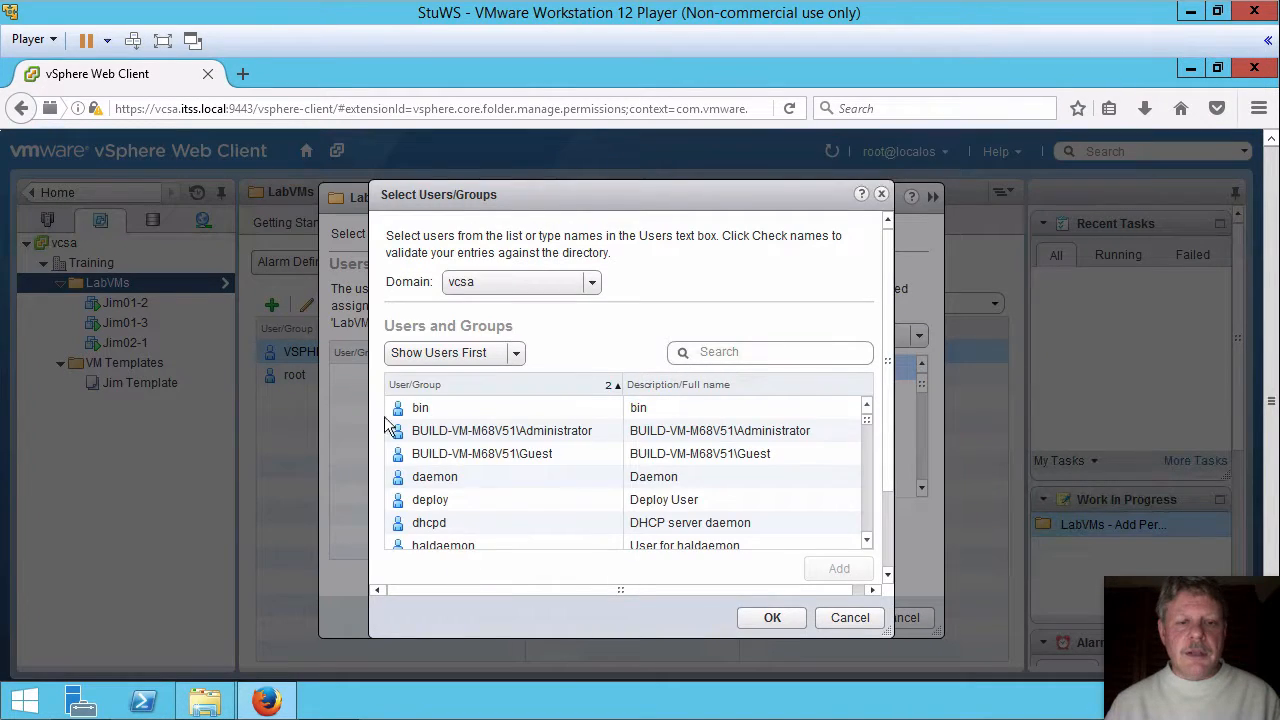
{"action": "left_click", "coordinate": [588, 288]}
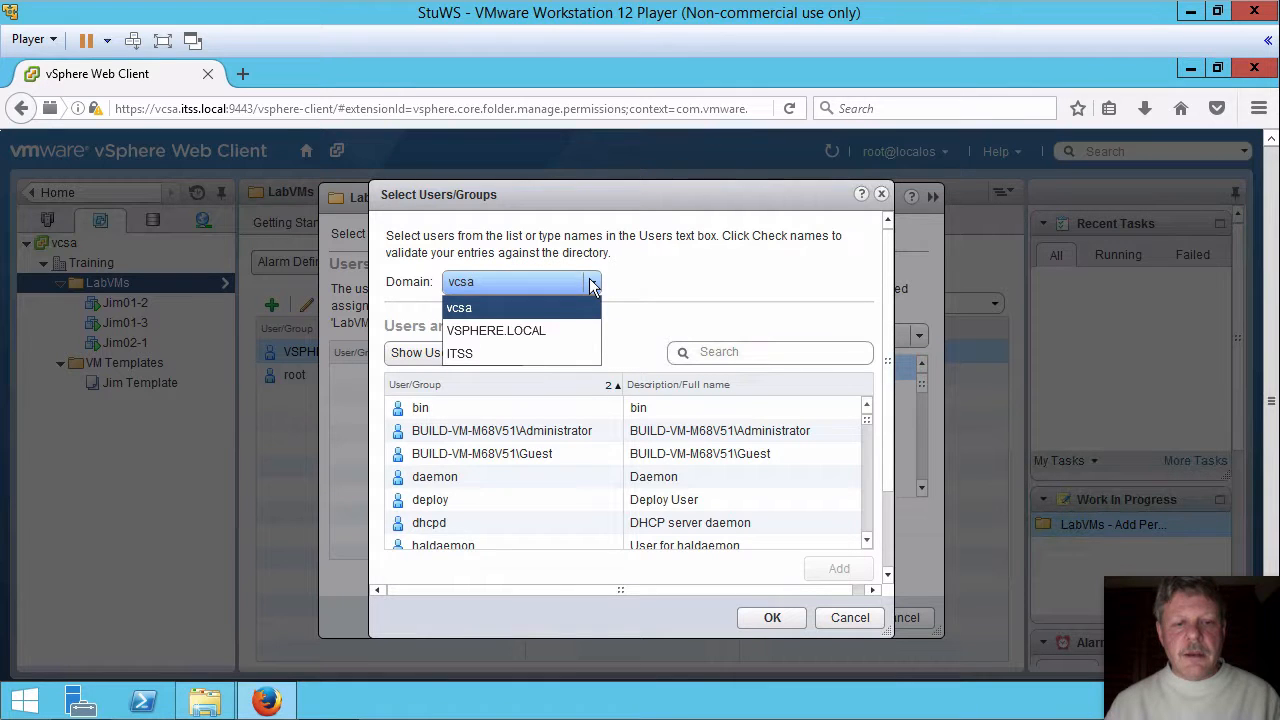
{"action": "left_click", "coordinate": [476, 353]}
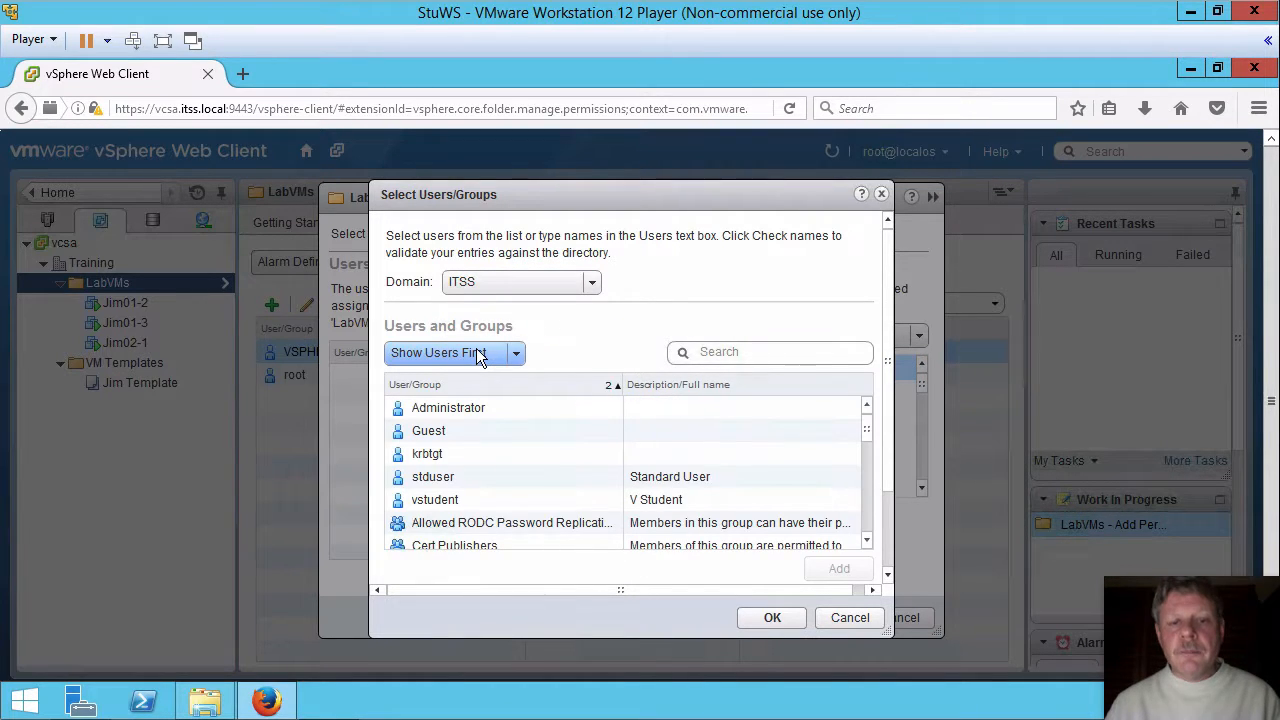
{"action": "left_click", "coordinate": [437, 476]}
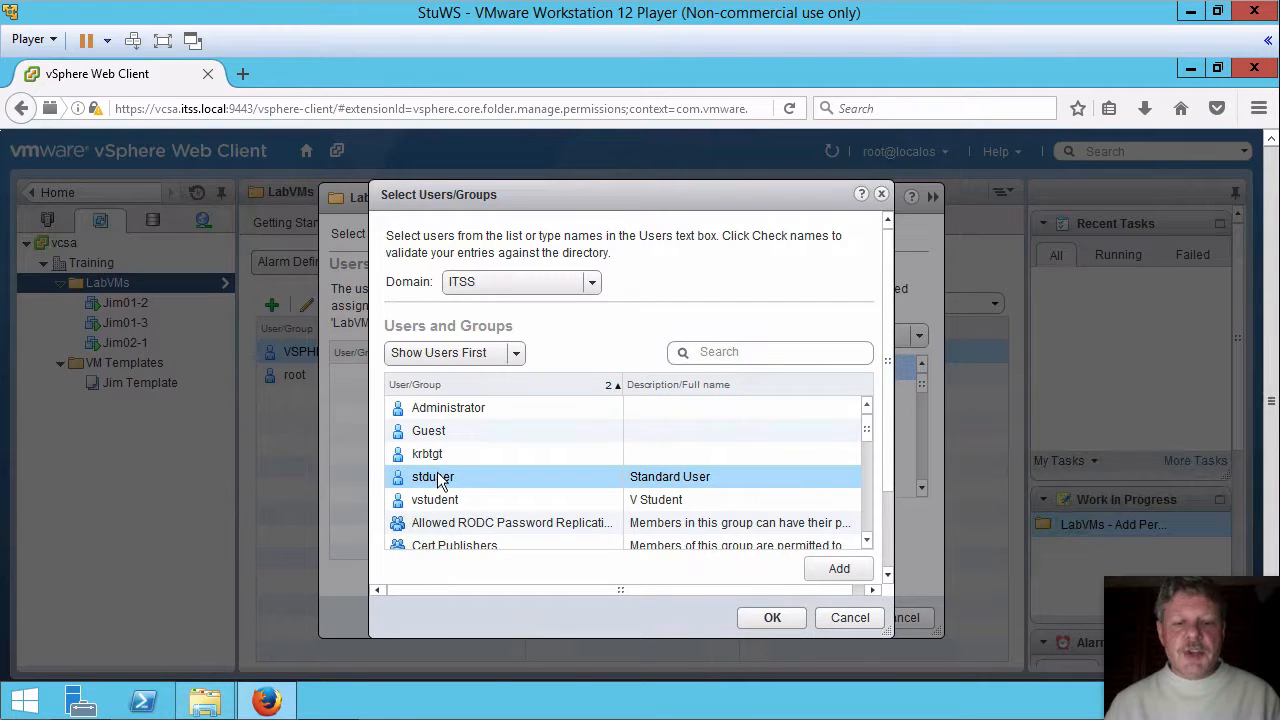
{"action": "left_click", "coordinate": [838, 570]}
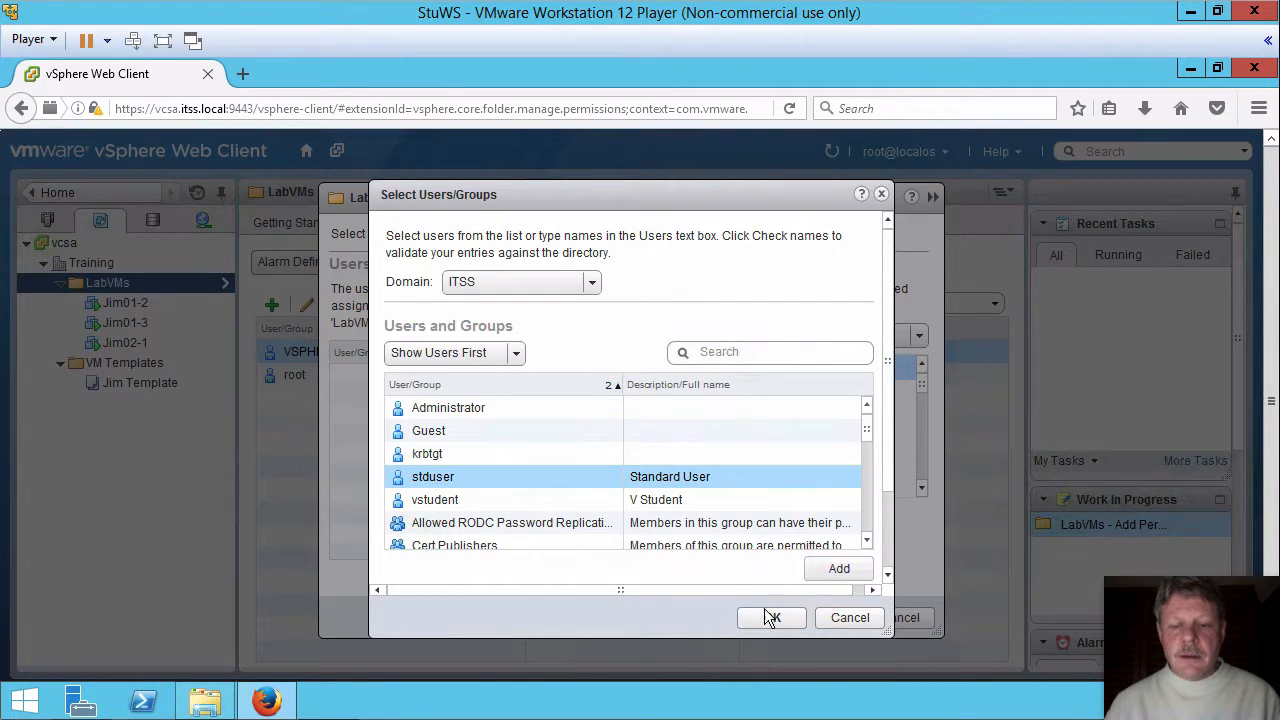
{"action": "left_click", "coordinate": [767, 614]}
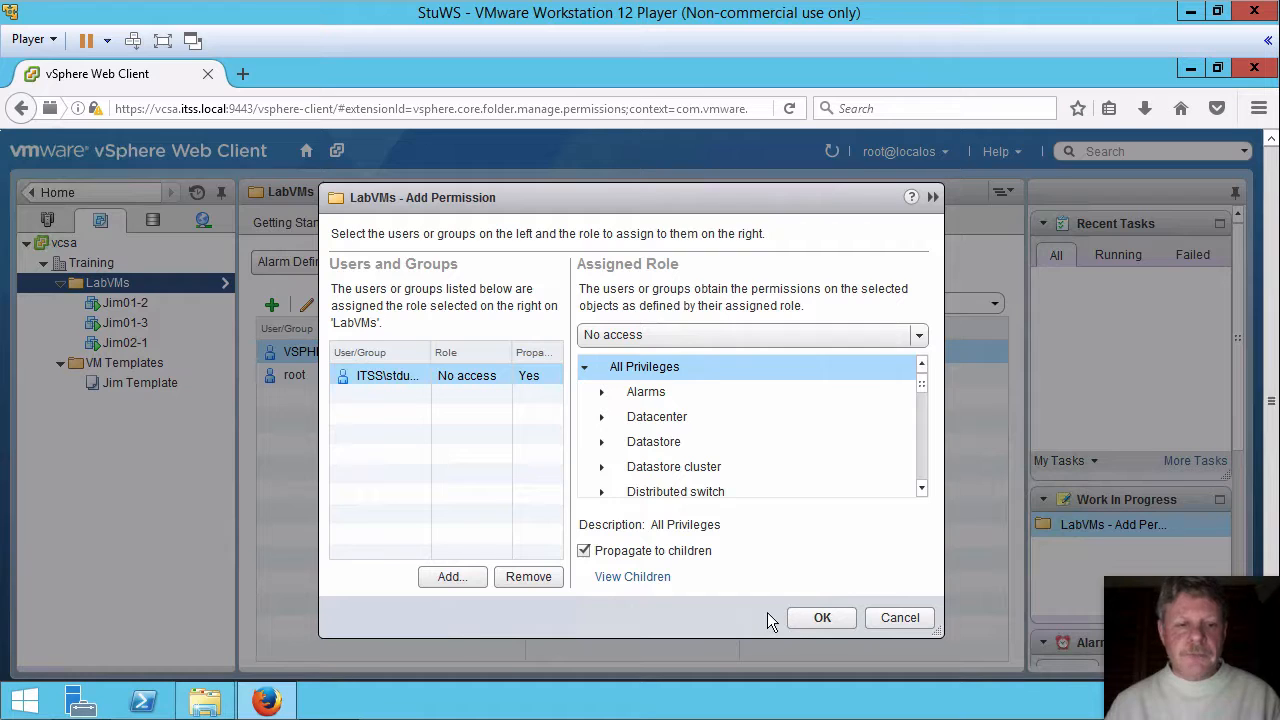
Assign the VM-Creator-Jim role to stduser on the LabVMs folder, then reload the web client
{"action": "left_click", "coordinate": [402, 385]}
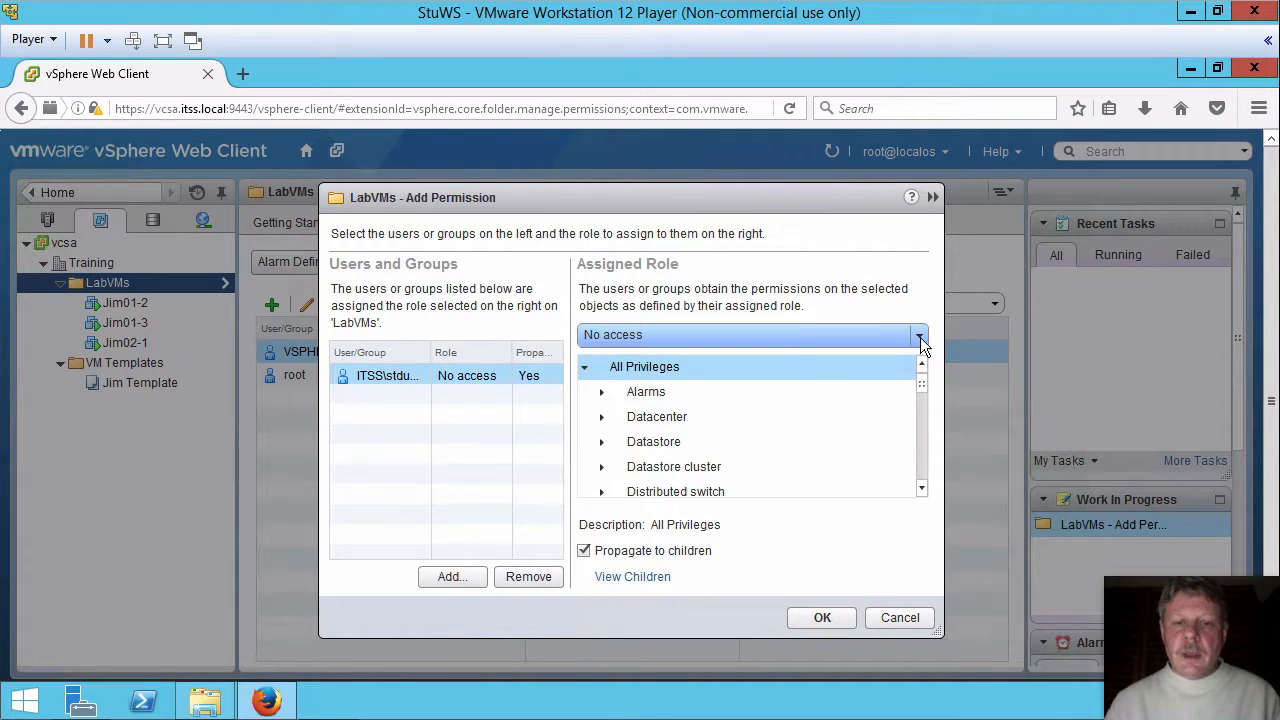
{"action": "left_click", "coordinate": [922, 343]}
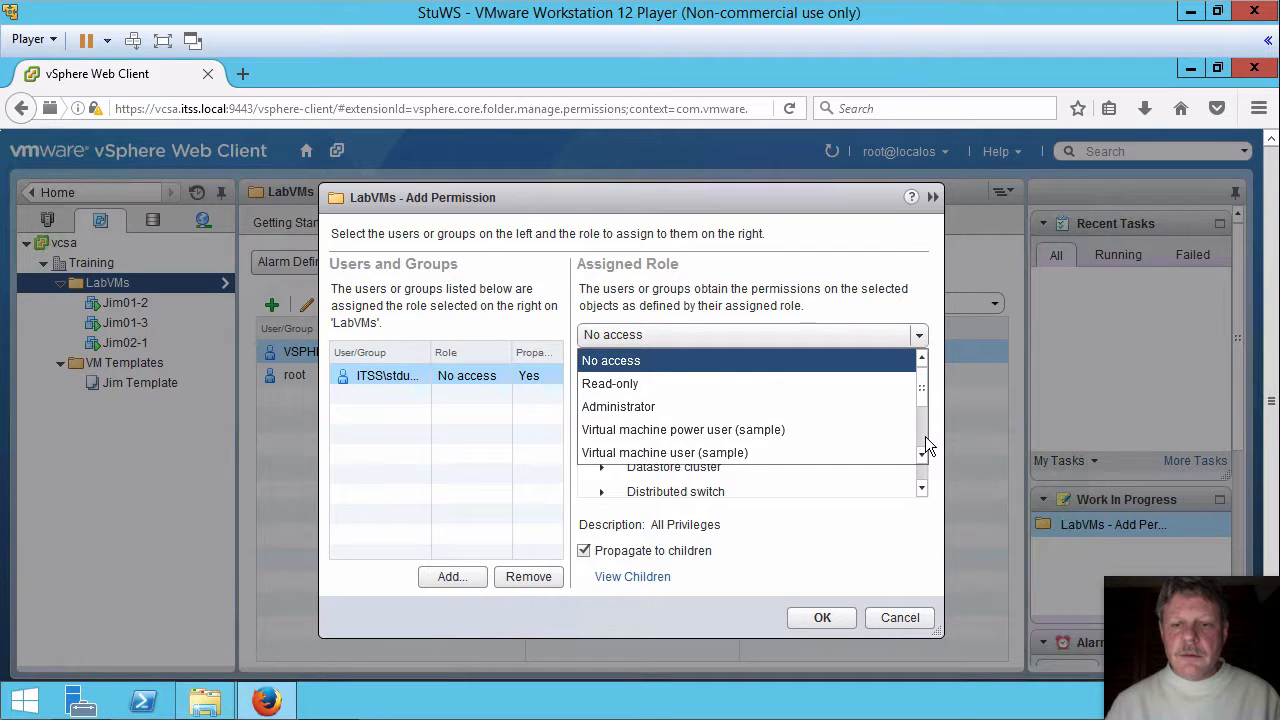
{"action": "scroll", "coordinate": [925, 446], "scroll_direction": "down", "scroll_amount": 3}
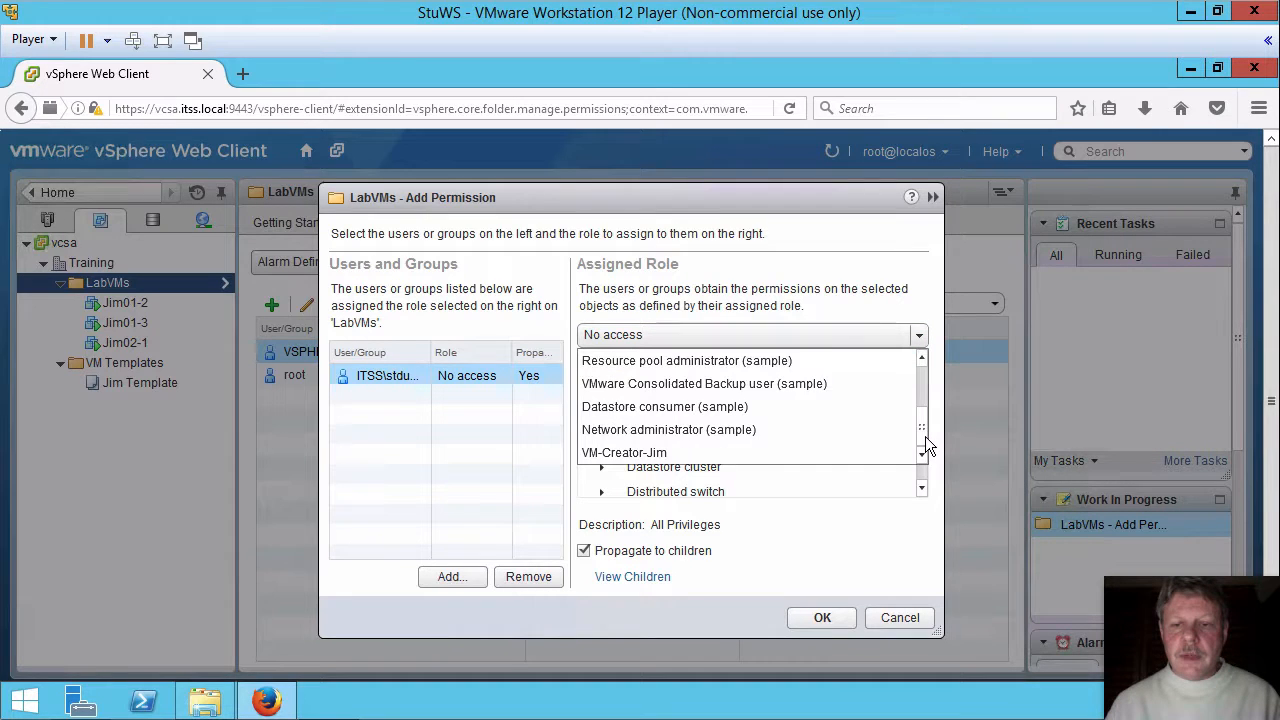
{"action": "left_click", "coordinate": [652, 452]}
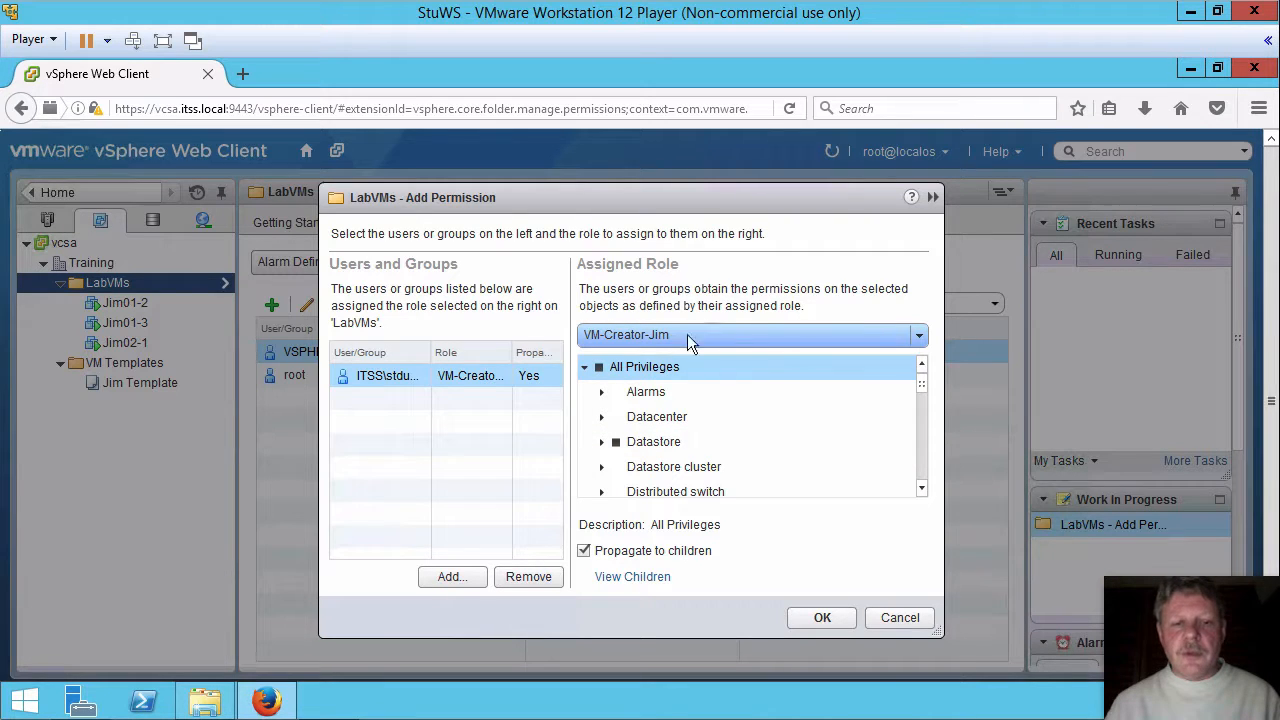
{"action": "left_click", "coordinate": [813, 619]}
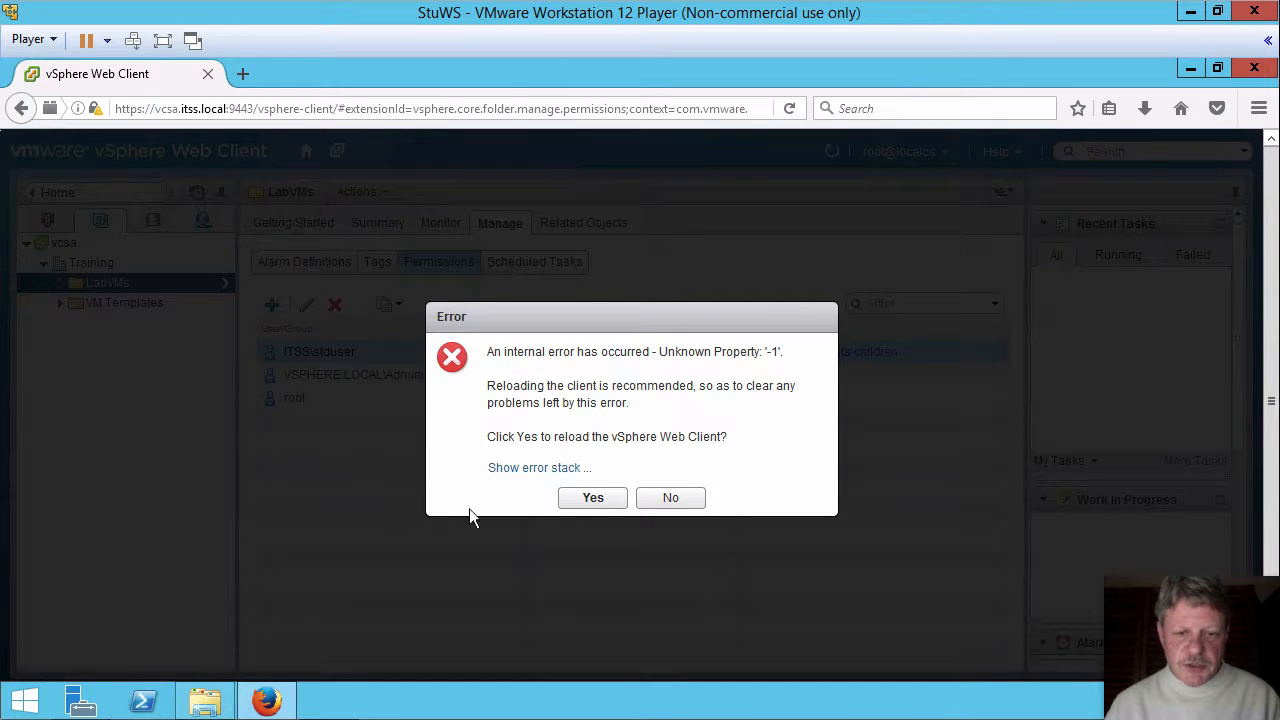
{"action": "left_click", "coordinate": [584, 498]}
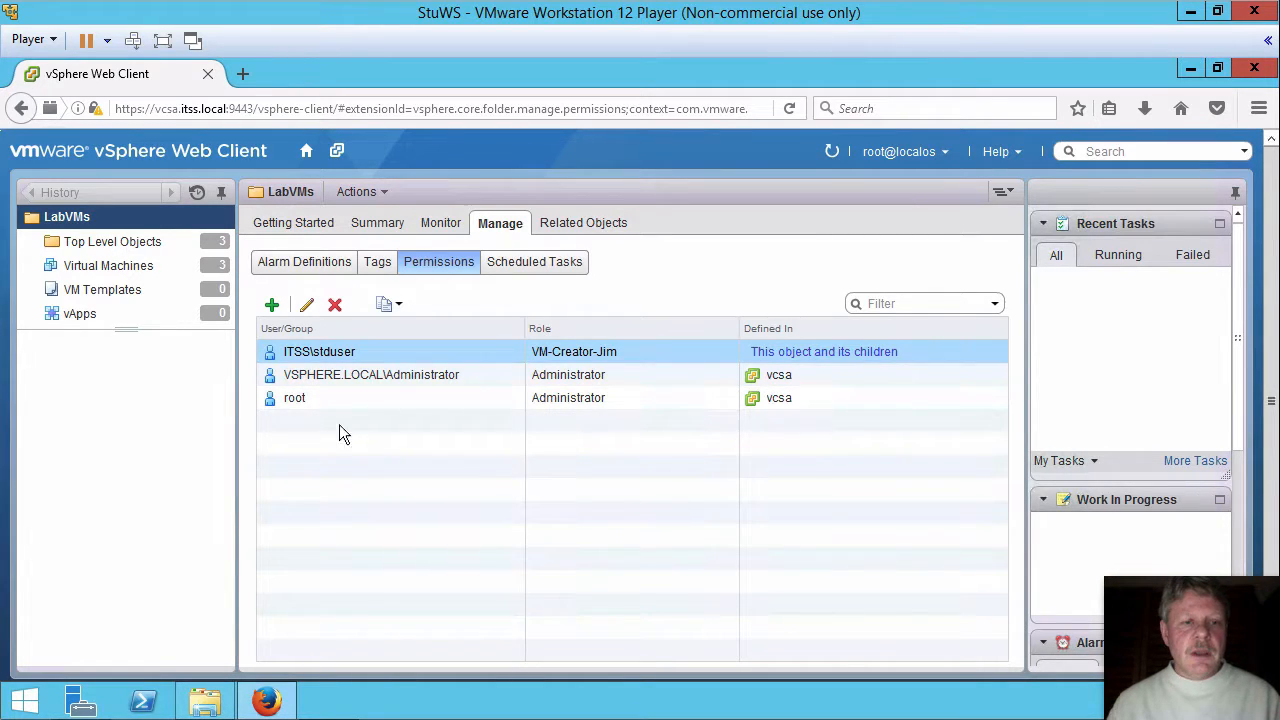
Open the permissions of the esxi1.itss.local host in the Hosts and Clusters inventory
{"action": "left_click", "coordinate": [306, 151]}
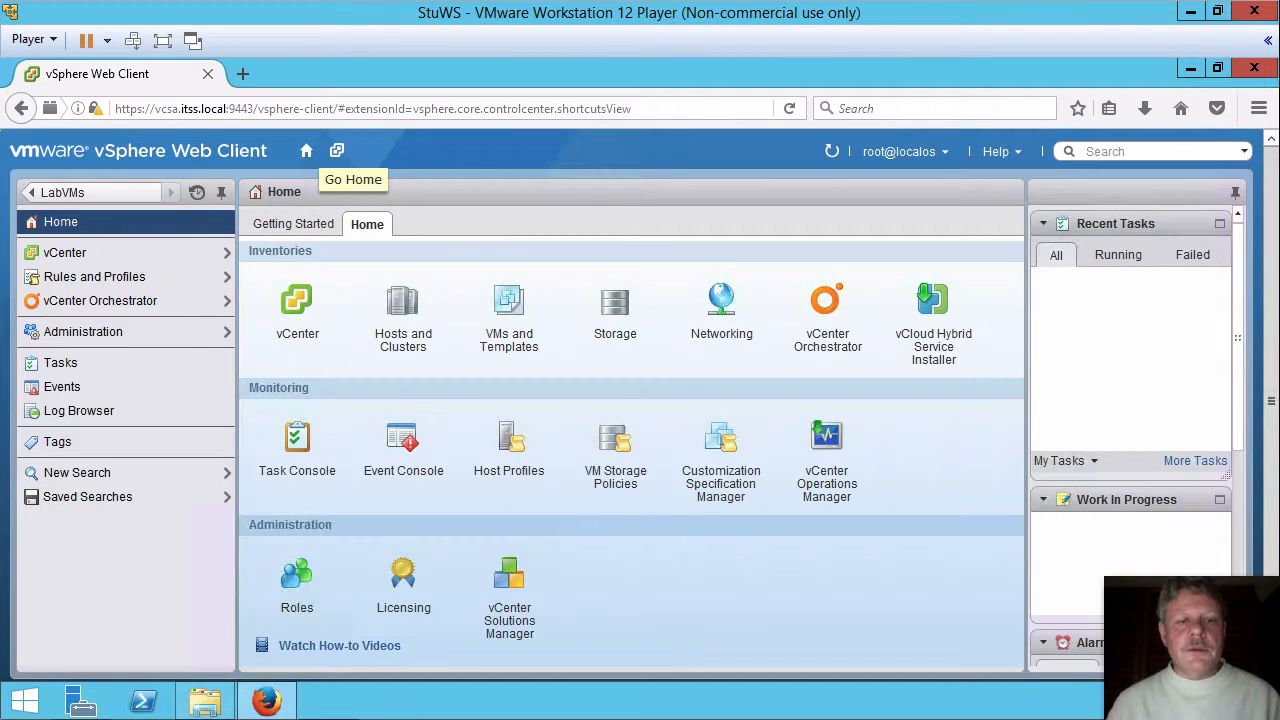
{"action": "left_click", "coordinate": [409, 307]}
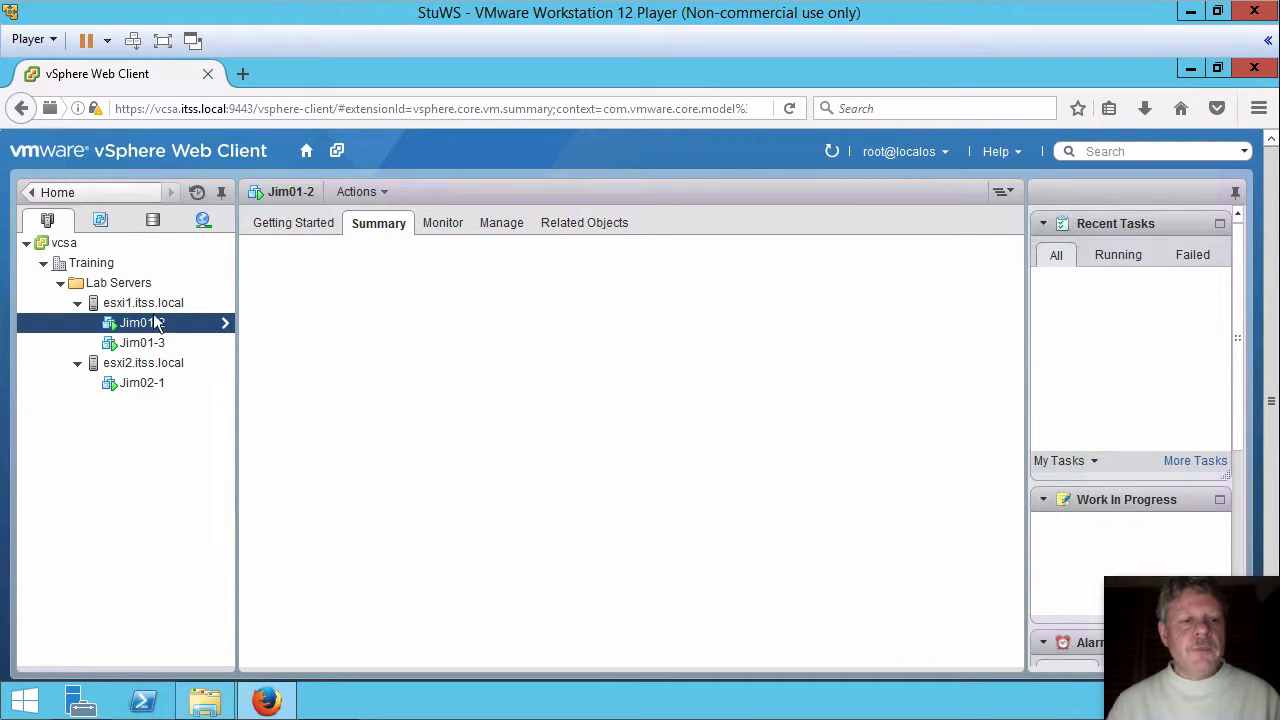
{"action": "left_click", "coordinate": [120, 305]}
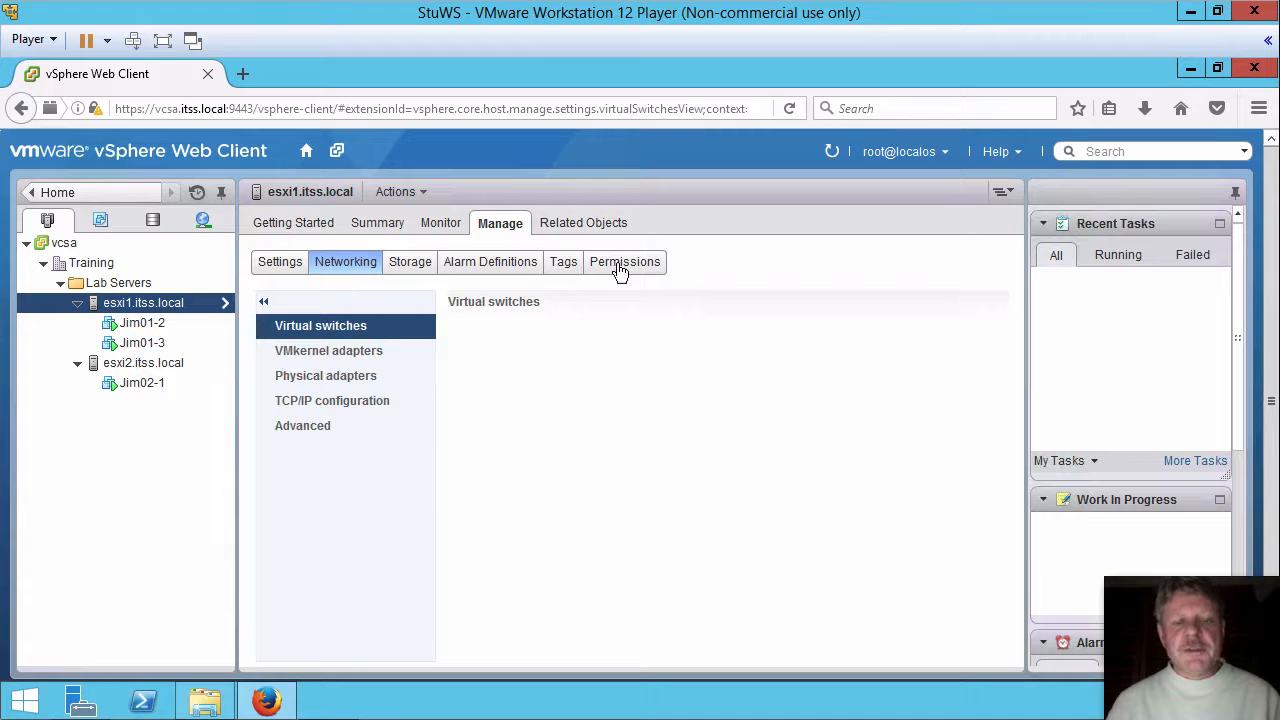
{"action": "left_click", "coordinate": [620, 264]}
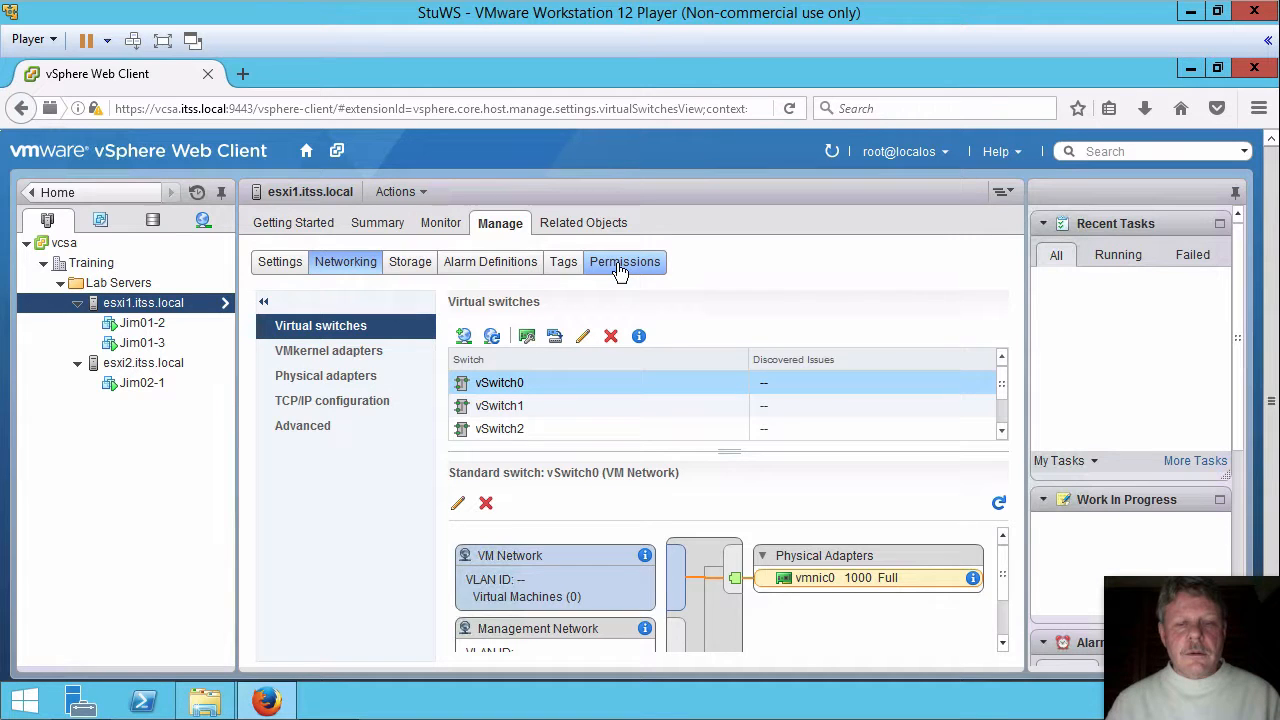
{"action": "left_click", "coordinate": [619, 268]}
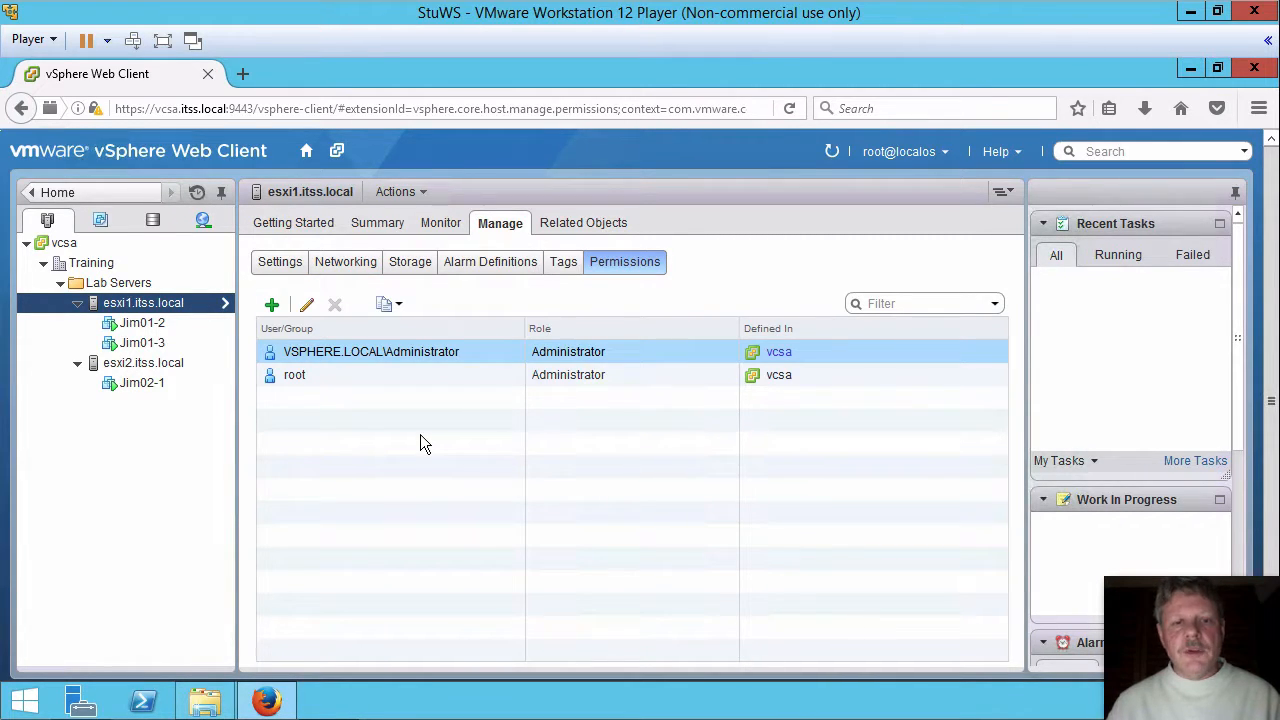
Start a new permission on the esxi1.itss.local host and add stduser from the ITSS domain to it
{"action": "left_click", "coordinate": [273, 308]}
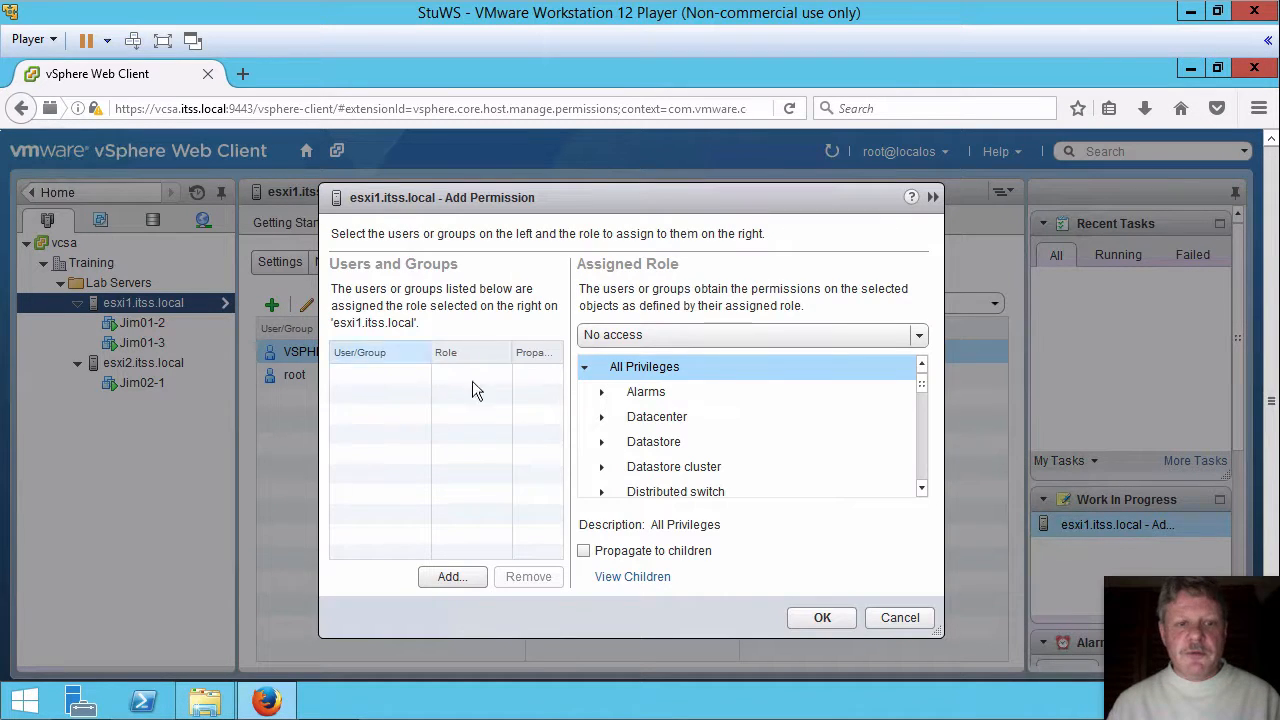
{"action": "left_click", "coordinate": [452, 576]}
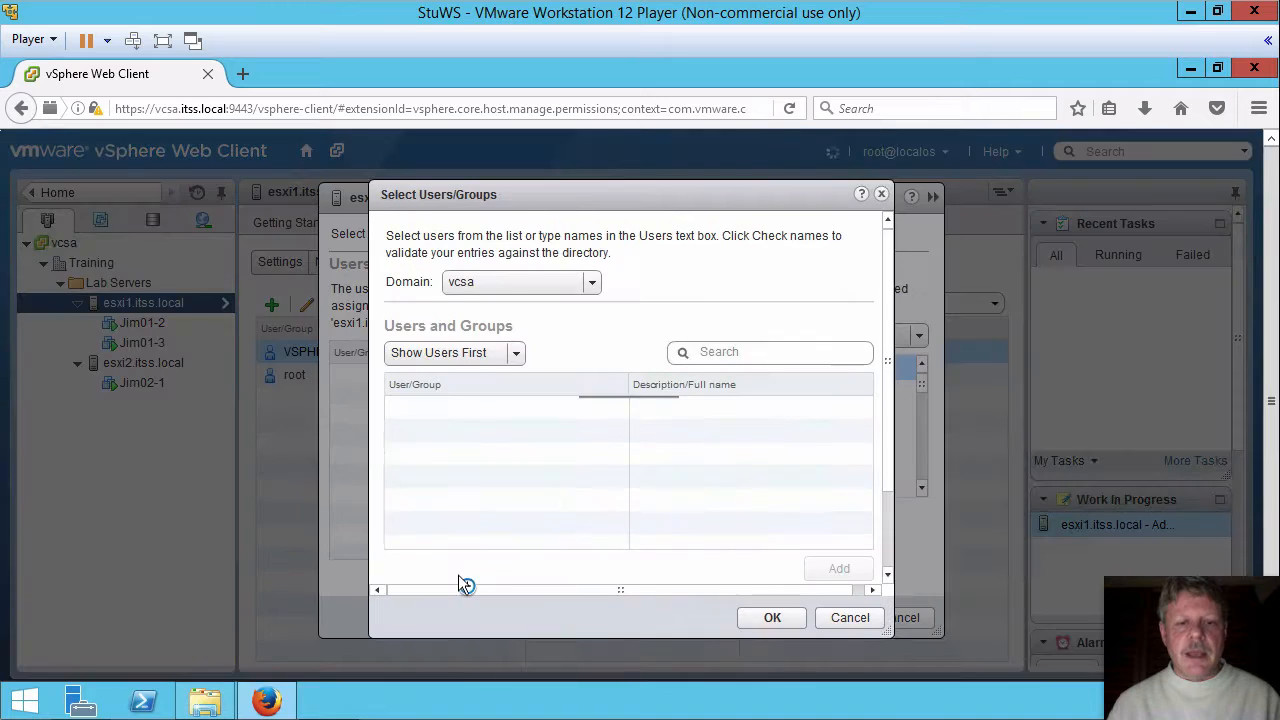
{"action": "left_click", "coordinate": [571, 286]}
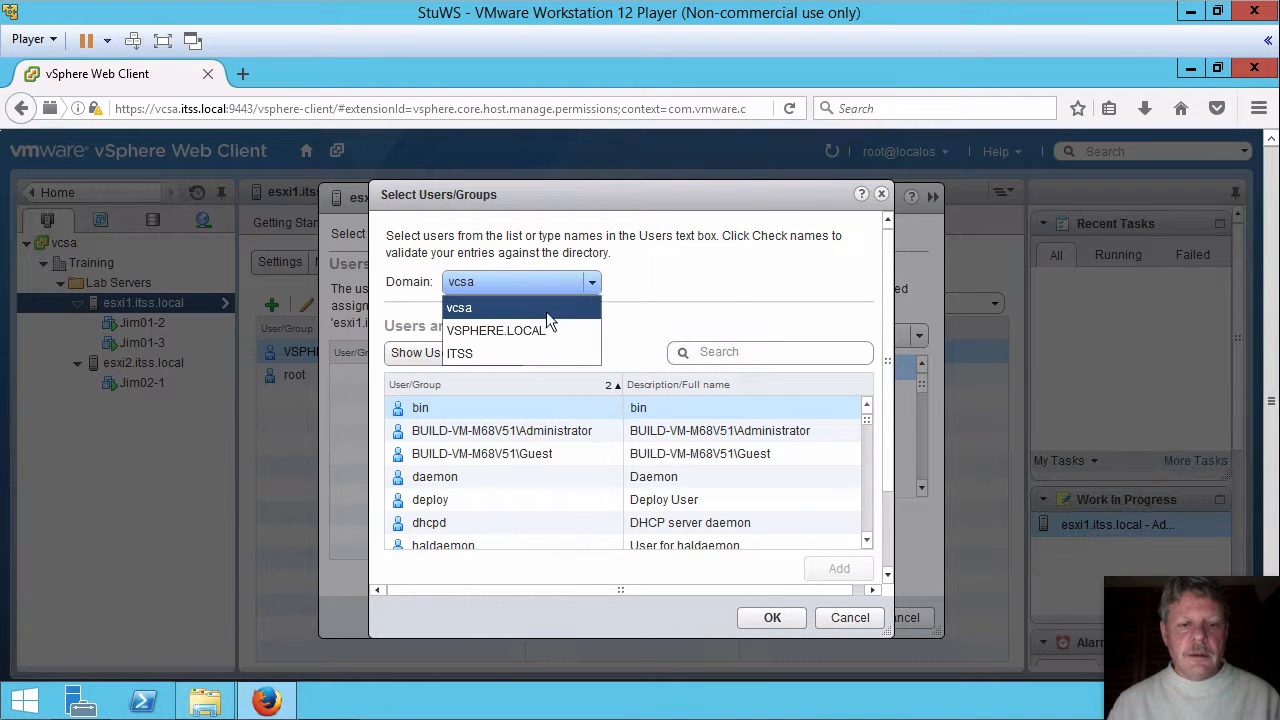
{"action": "left_click", "coordinate": [483, 350]}
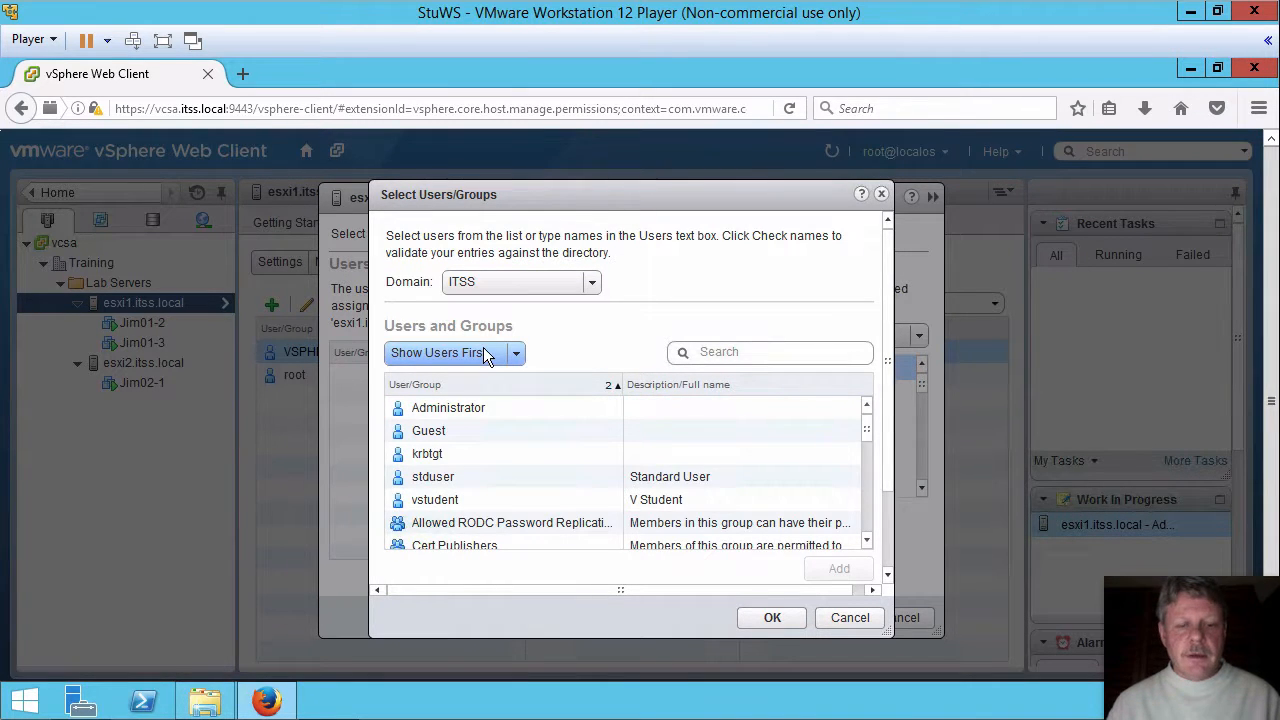
{"action": "left_click", "coordinate": [447, 477]}
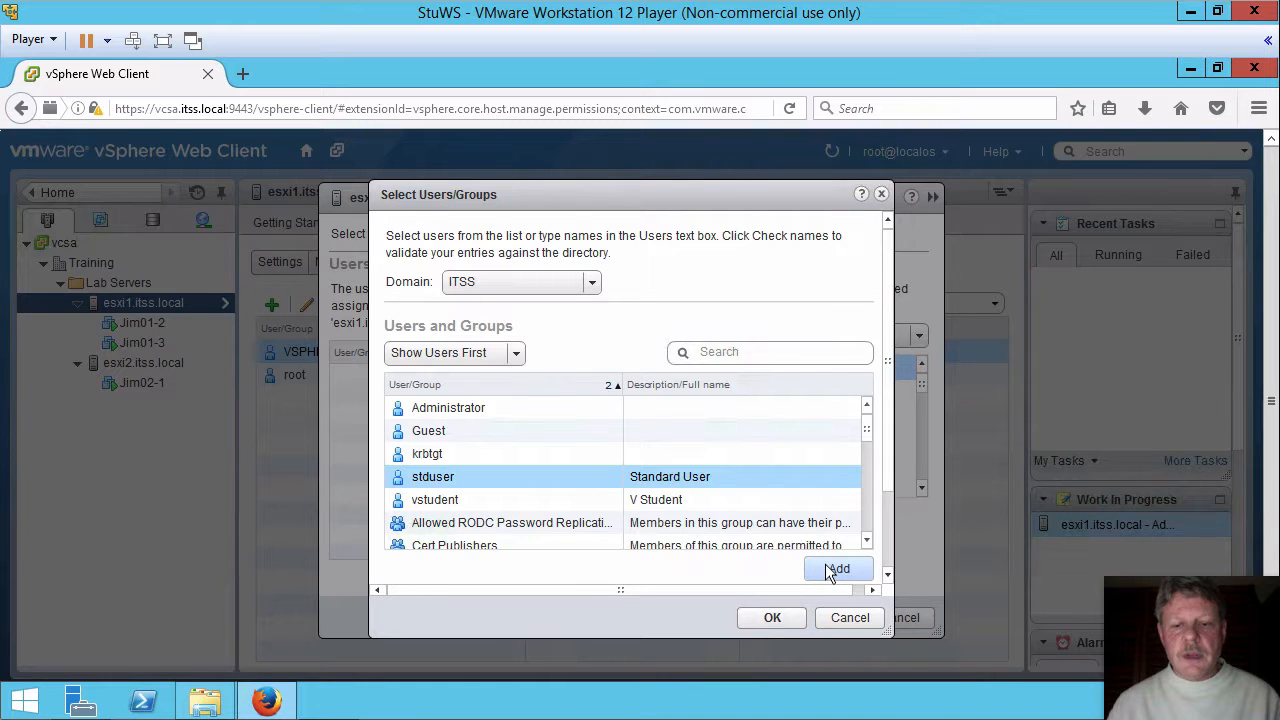
{"action": "left_click", "coordinate": [770, 618]}
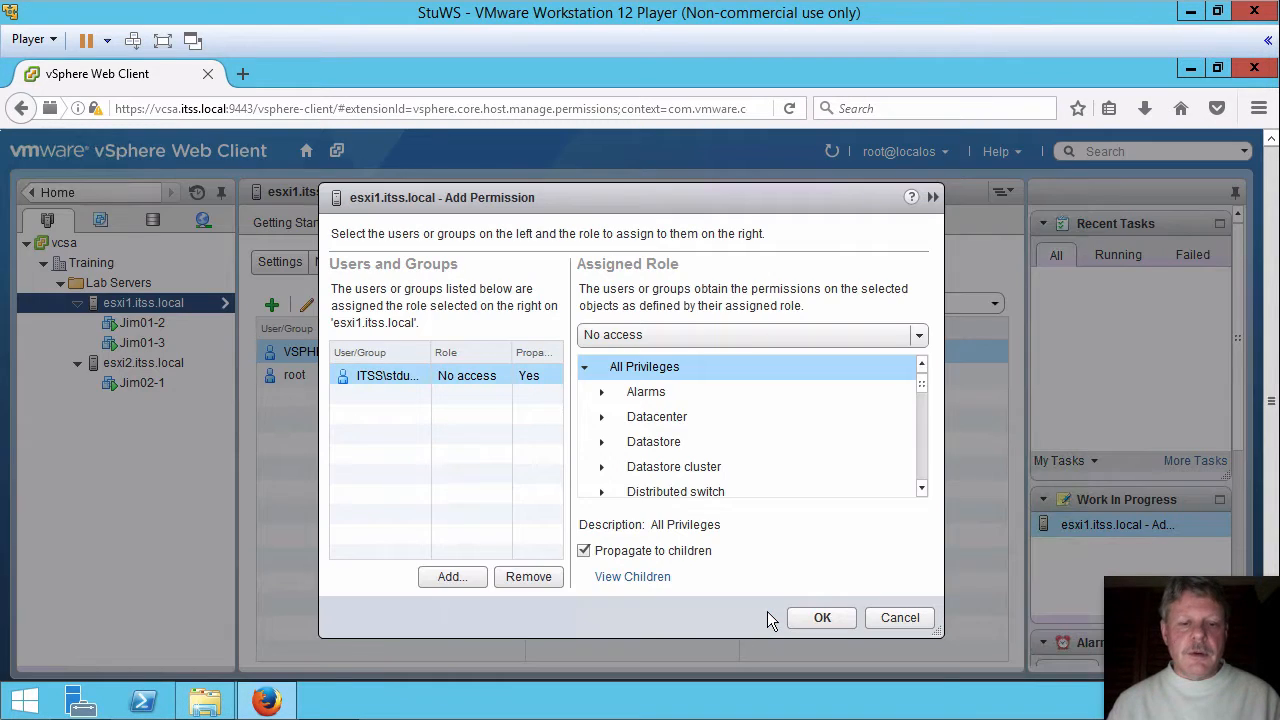
Assign the VM-Creator-Jim role to stduser on the esxi1.itss.local host and save the permission
{"action": "left_click", "coordinate": [917, 335]}
{"action": "scroll", "coordinate": [900, 410], "scroll_direction": "down", "scroll_amount": 3}
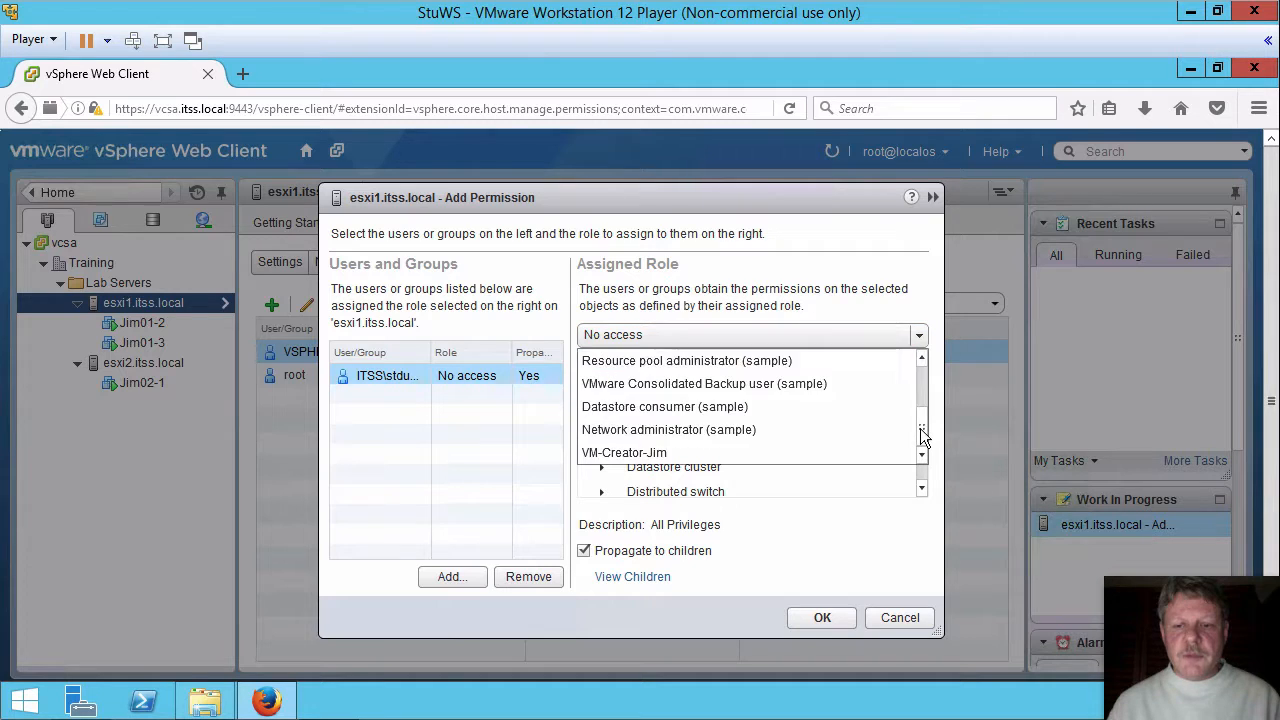
{"action": "left_click", "coordinate": [697, 455]}
{"action": "left_click", "coordinate": [822, 619]}
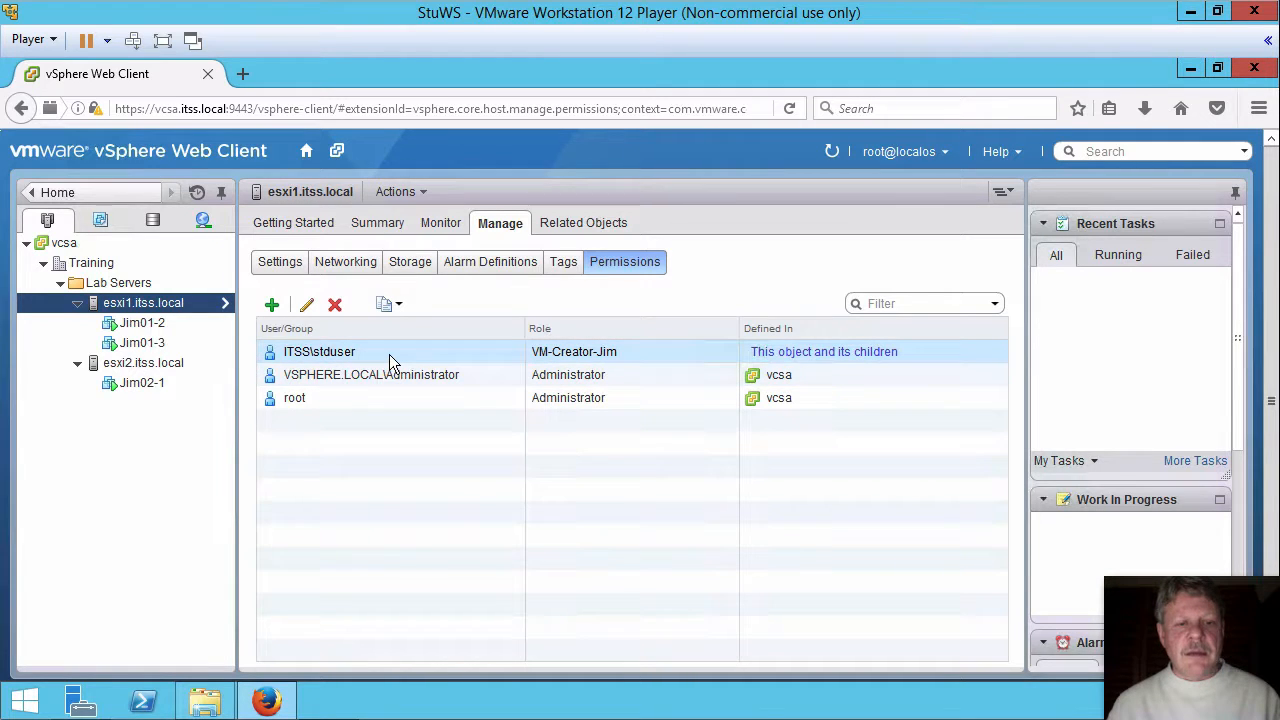
{"action": "left_click", "coordinate": [371, 452]}
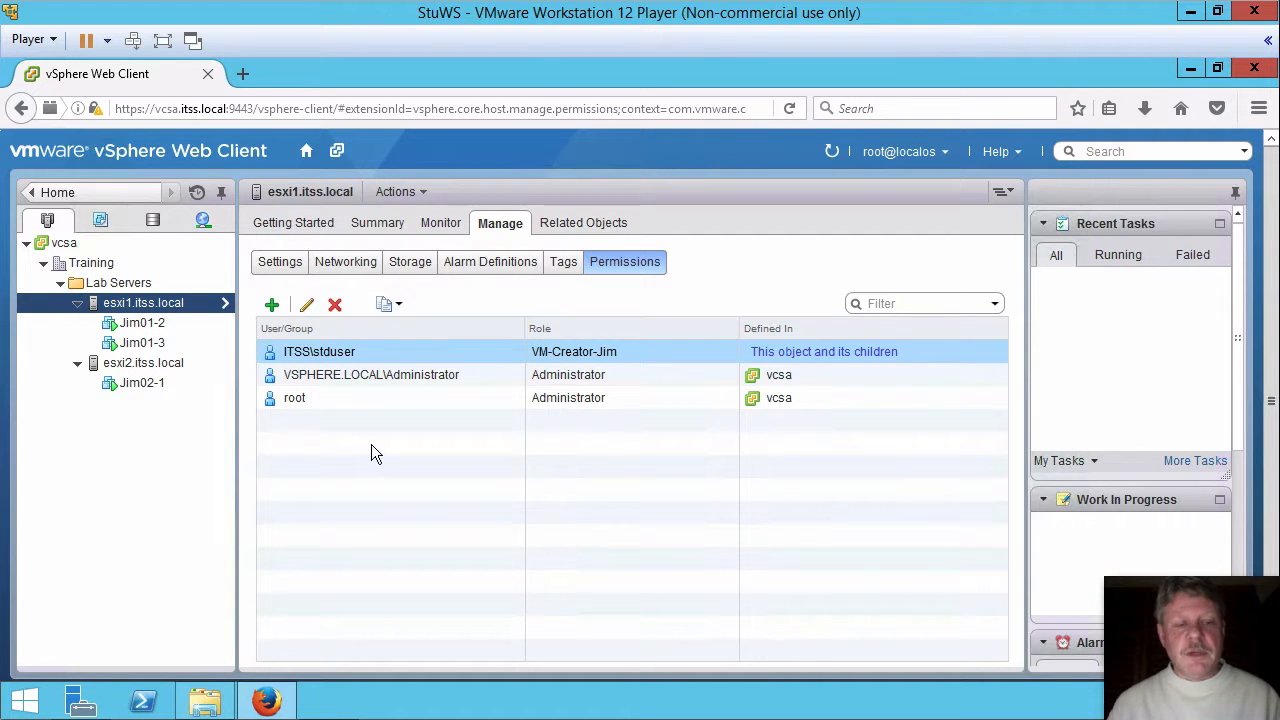
Open the permissions of the NFS-Jim datastore in the storage inventory
{"action": "left_click", "coordinate": [153, 221]}
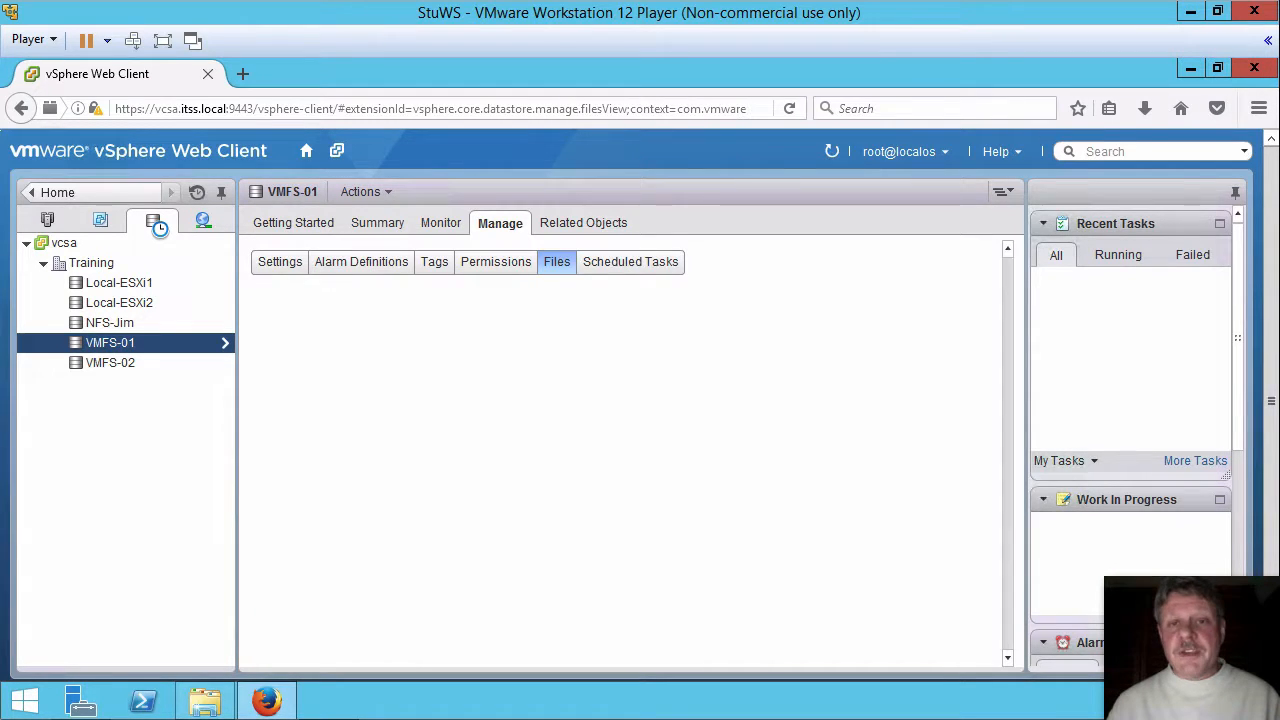
{"action": "left_click", "coordinate": [100, 328]}
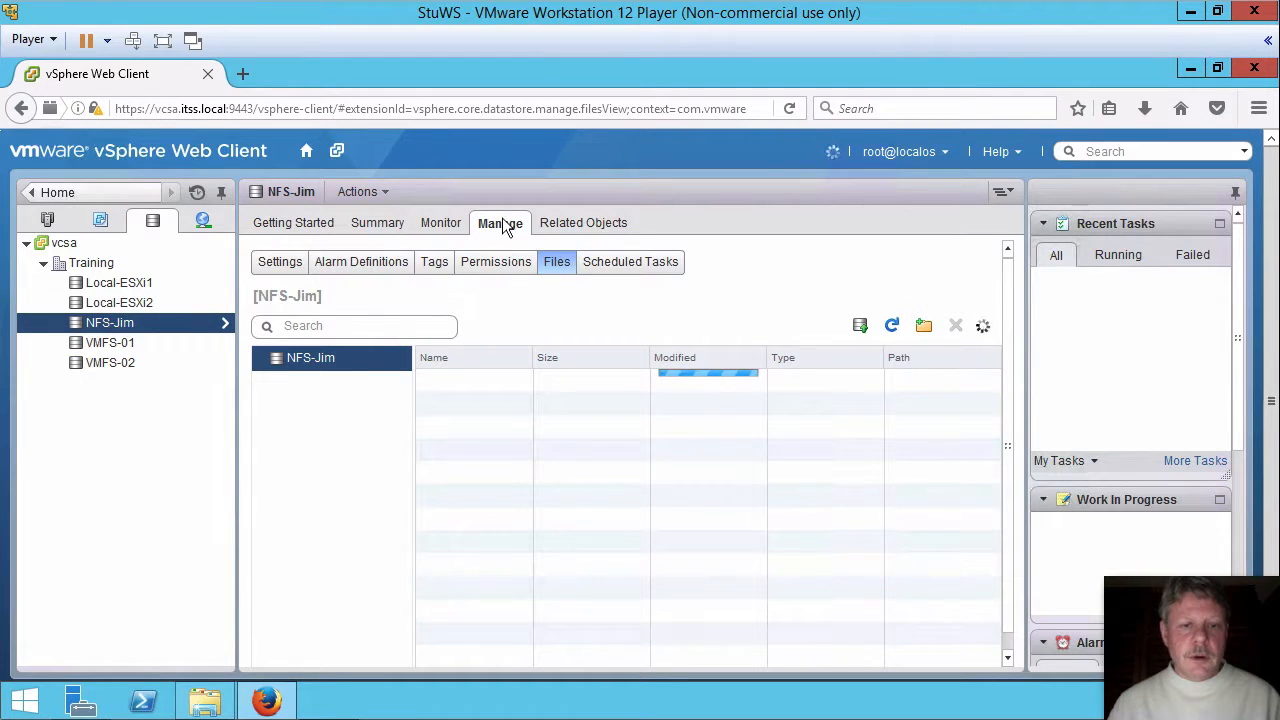
{"action": "left_click", "coordinate": [495, 263]}
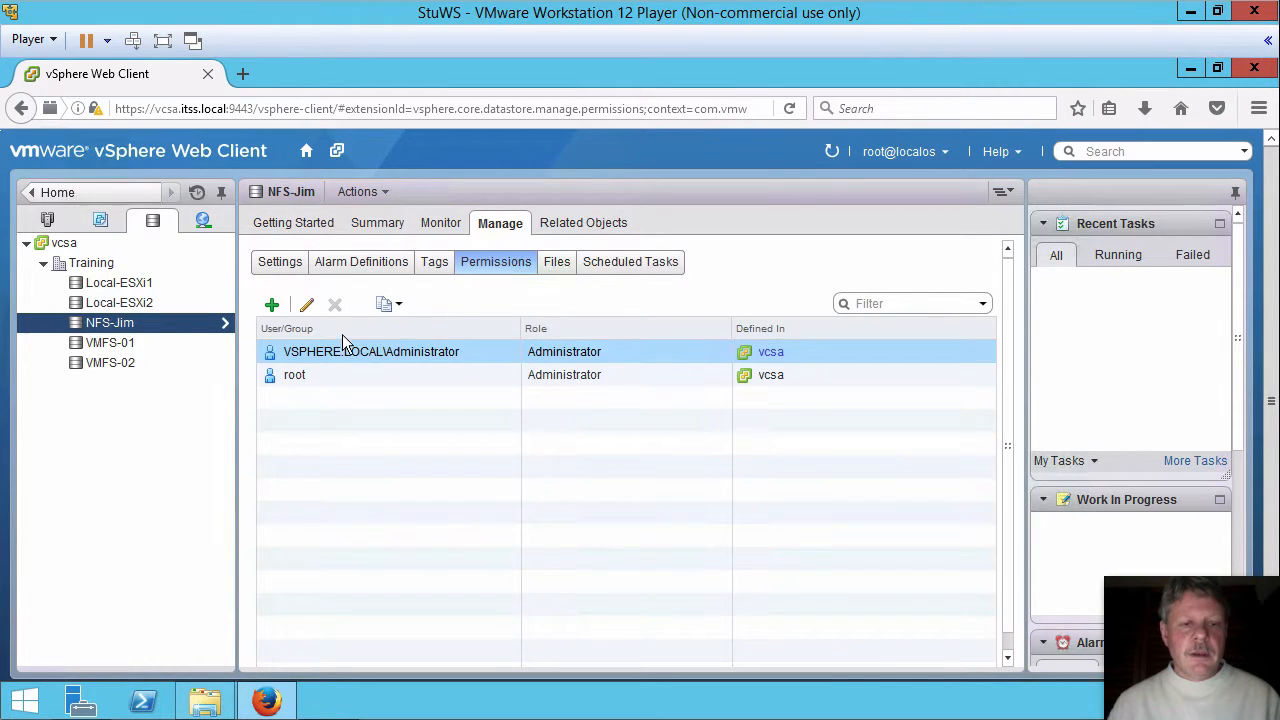
Start a new permission on the NFS-Jim datastore and add stduser from the ITSS domain to it
{"action": "left_click", "coordinate": [271, 306]}
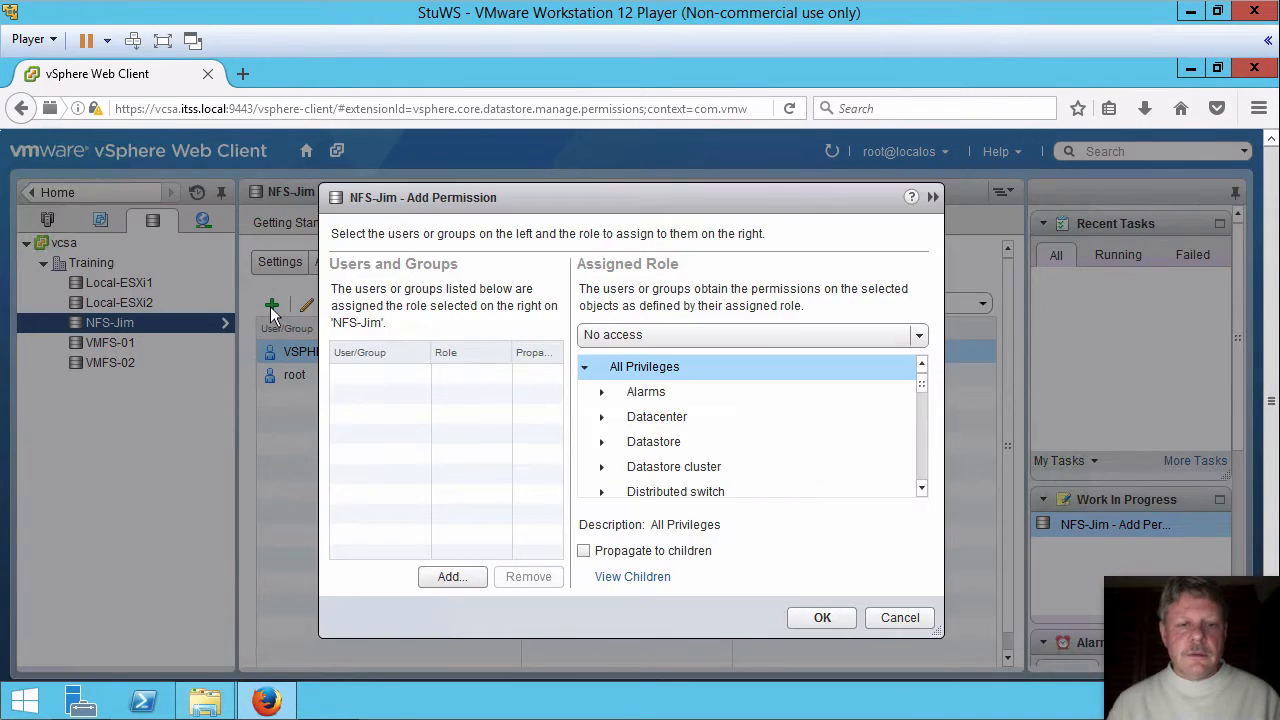
{"action": "left_click", "coordinate": [463, 576]}
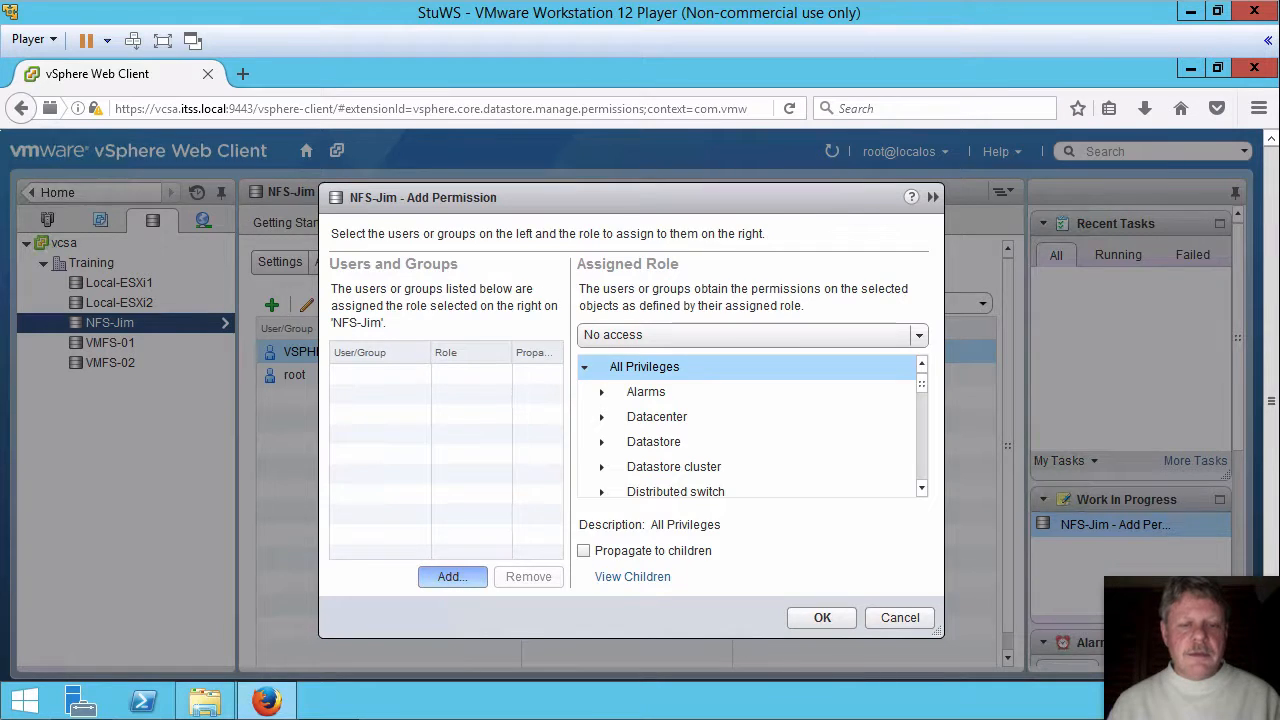
{"action": "left_click", "coordinate": [594, 289]}
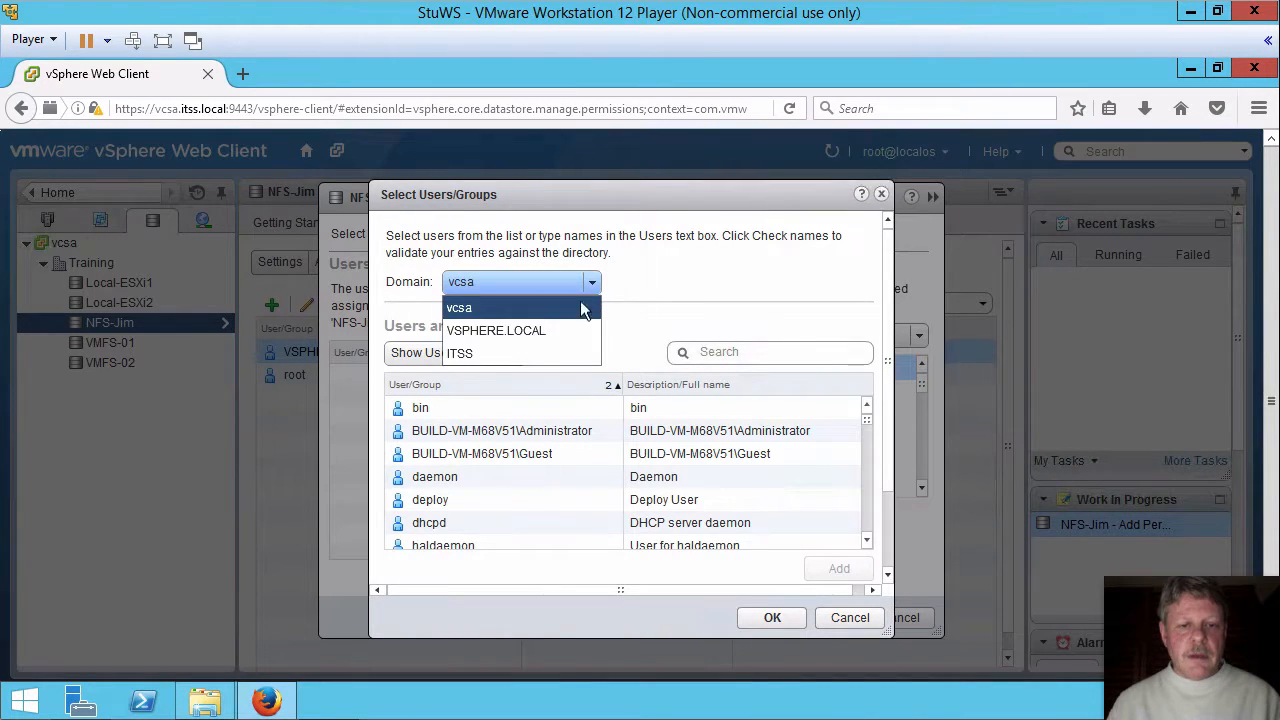
{"action": "left_click", "coordinate": [478, 355]}
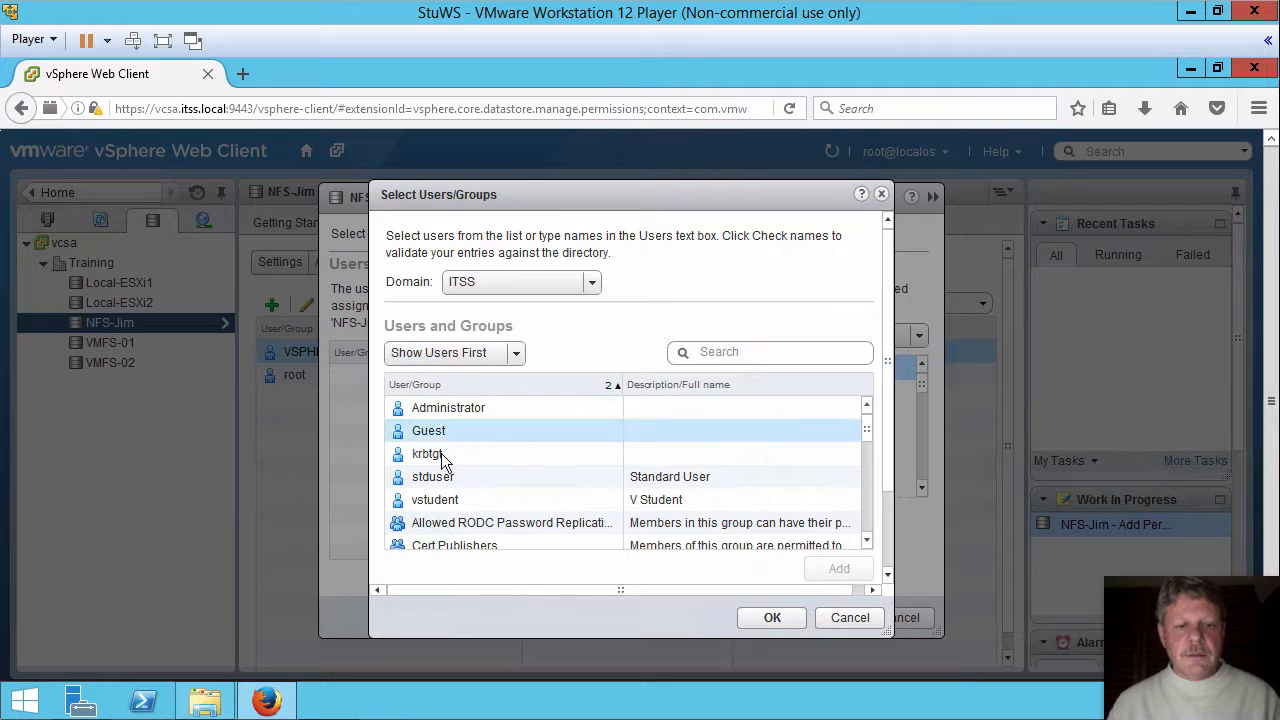
{"action": "left_click", "coordinate": [447, 478]}
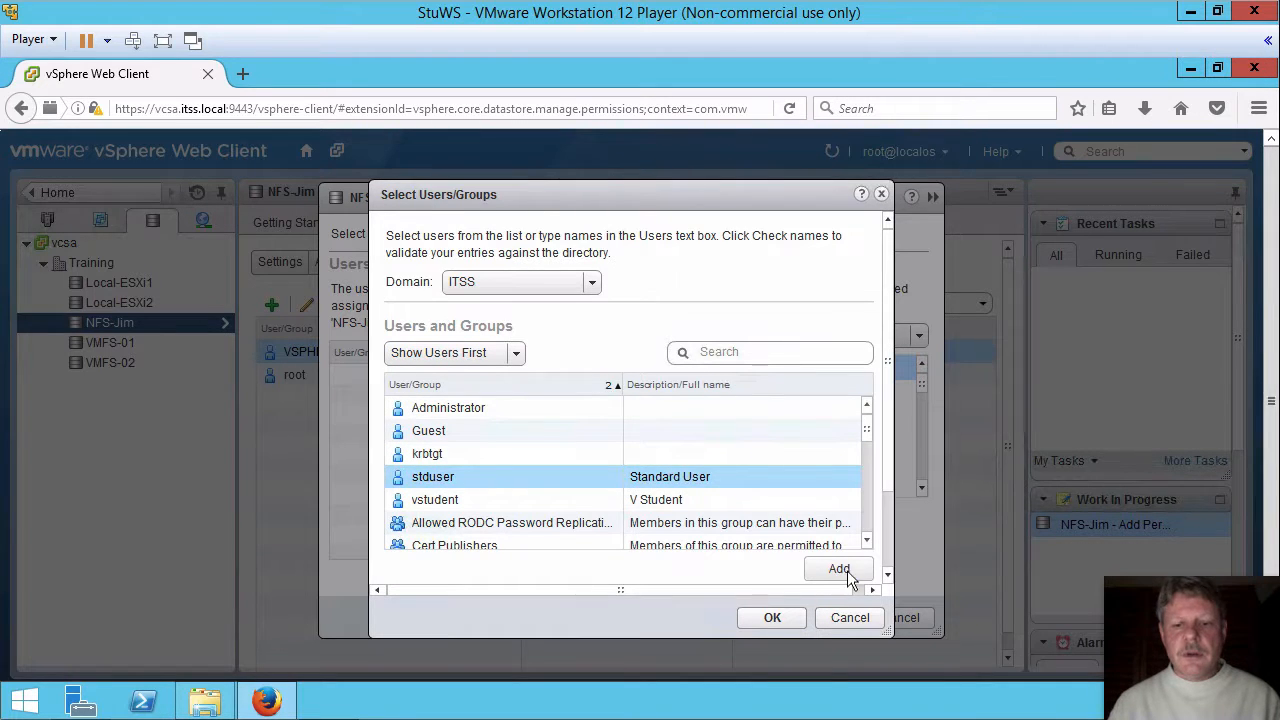
{"action": "left_click", "coordinate": [787, 616]}
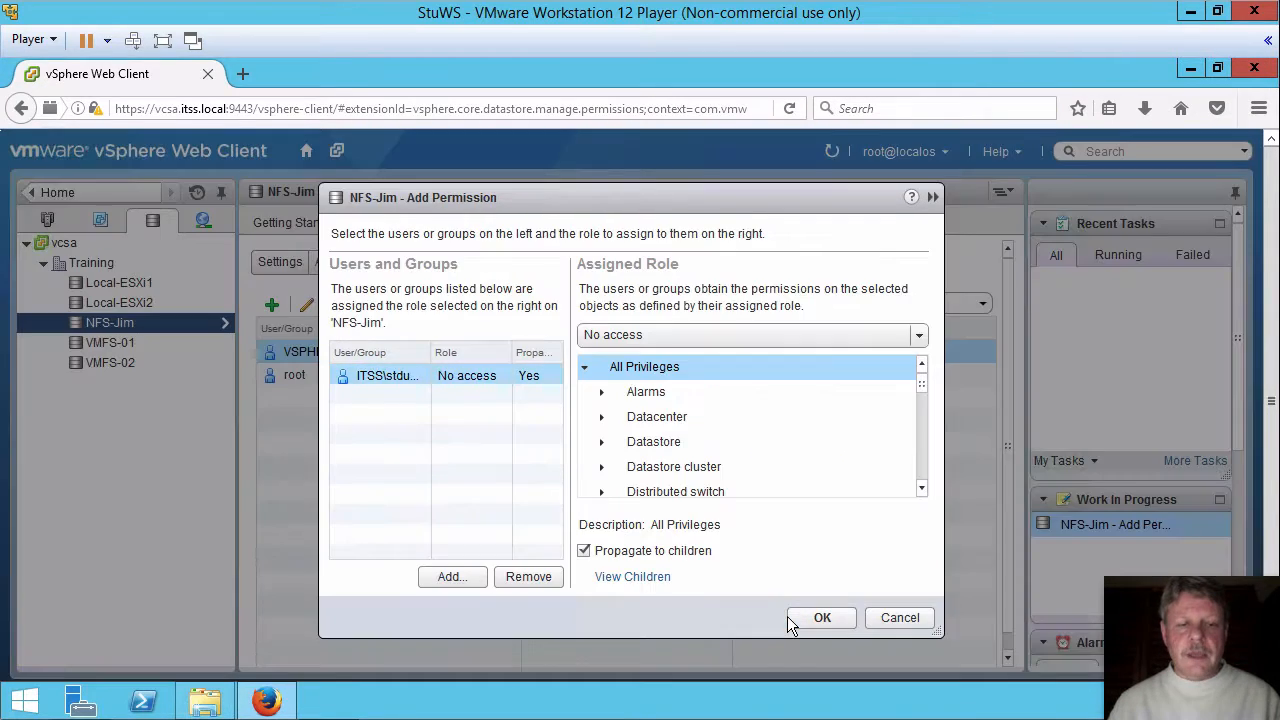
Assign the VM-Creator-Jim role to stduser on the NFS-Jim datastore and save the permission
{"action": "left_click", "coordinate": [915, 335]}
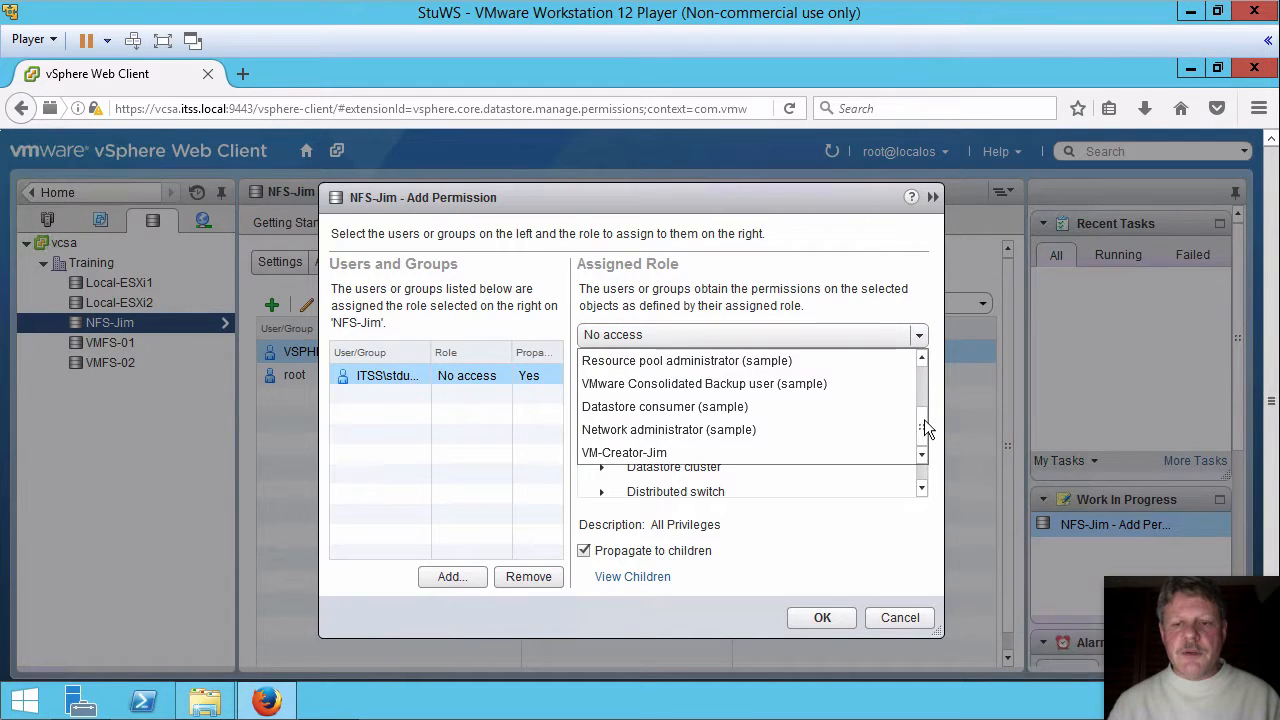
{"action": "left_click", "coordinate": [631, 453]}
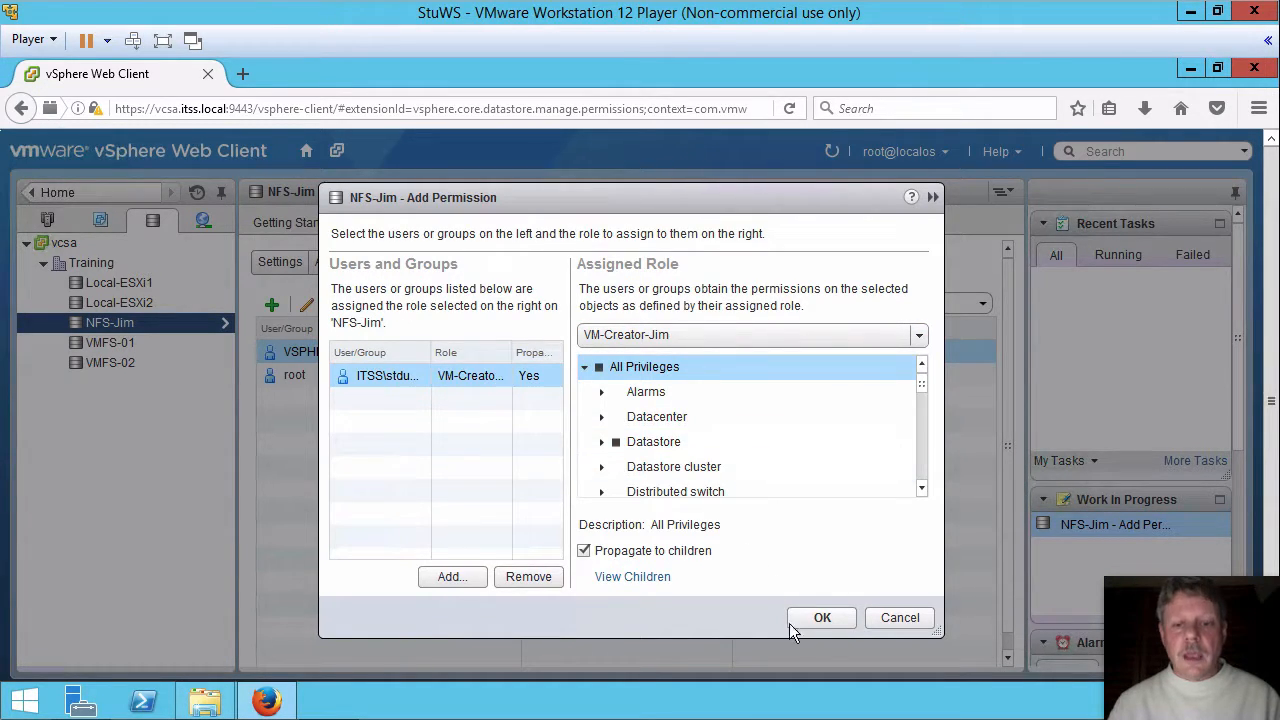
{"action": "left_click", "coordinate": [822, 618]}
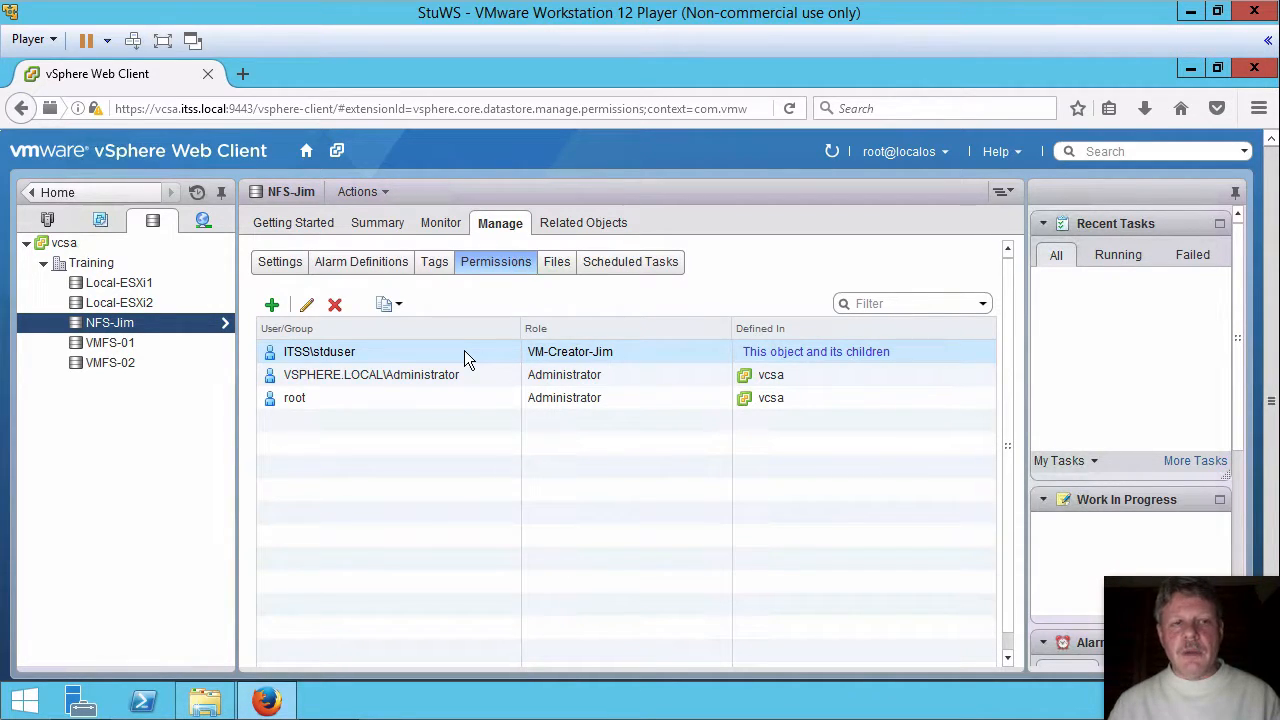
{"action": "left_click", "coordinate": [464, 350]}
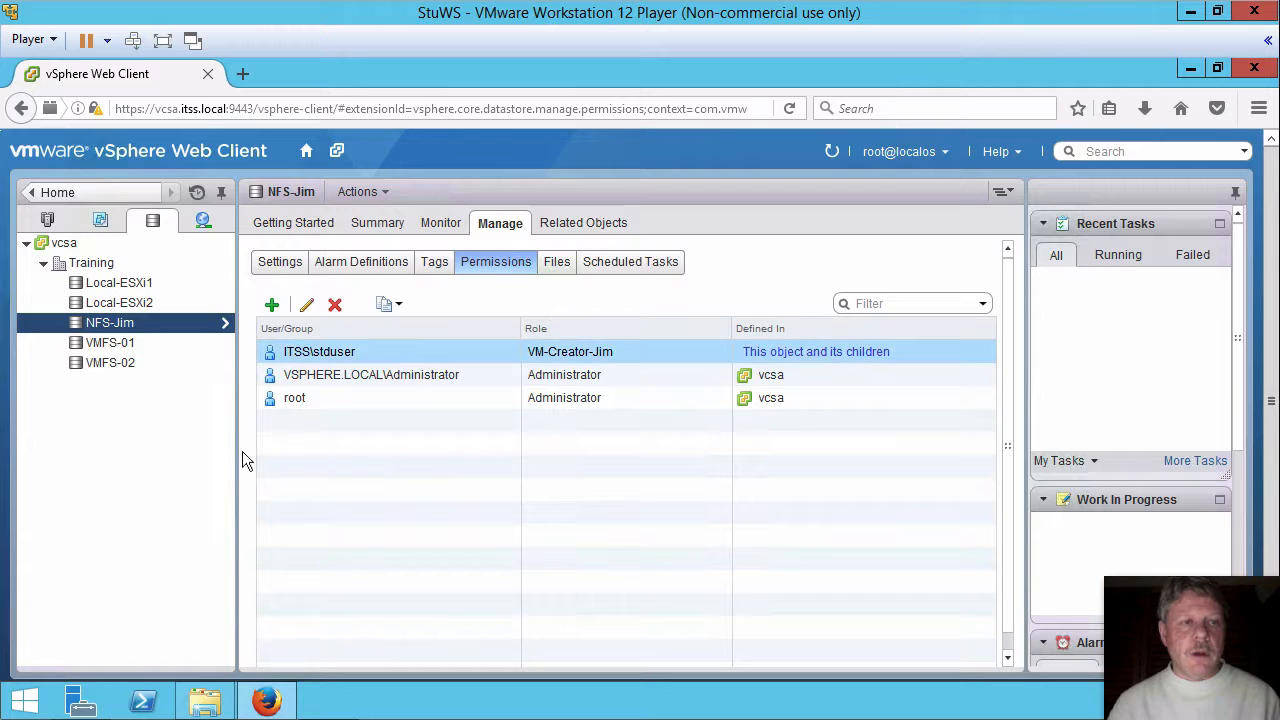
Open the permissions of the Production network under the Training datacenter in the networking inventory
{"action": "left_click", "coordinate": [204, 221]}
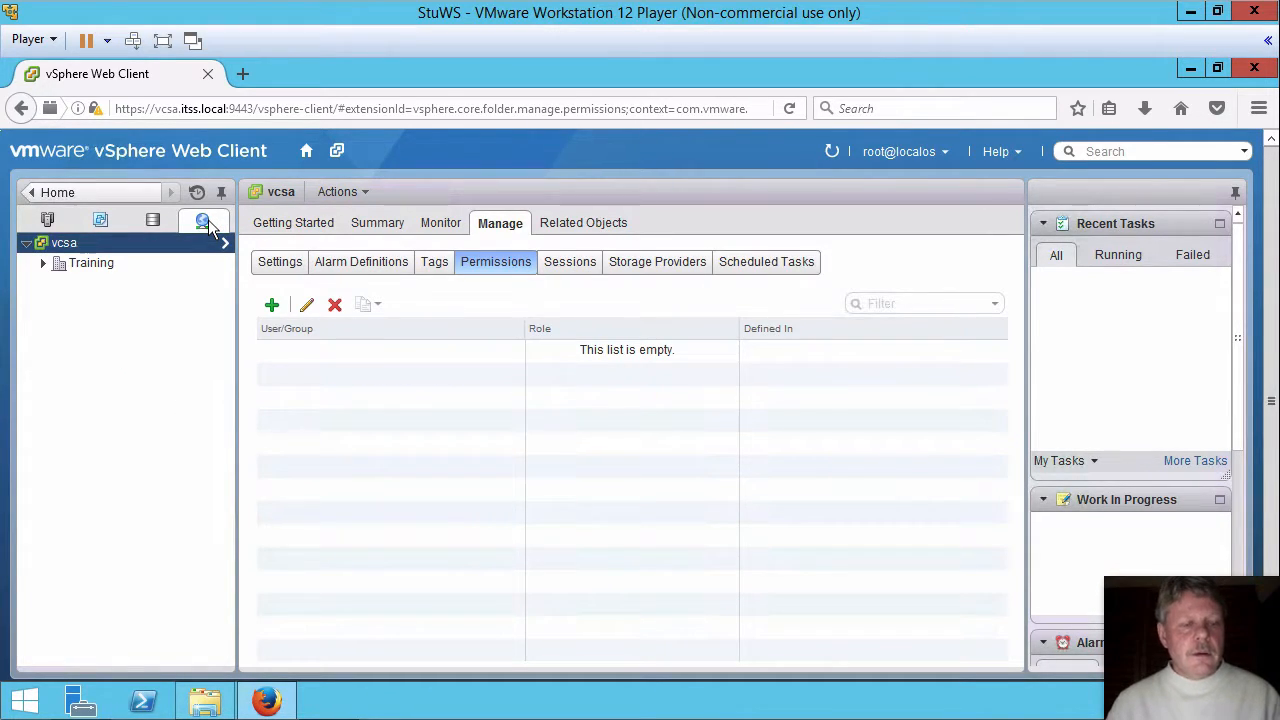
{"action": "left_click", "coordinate": [41, 263]}
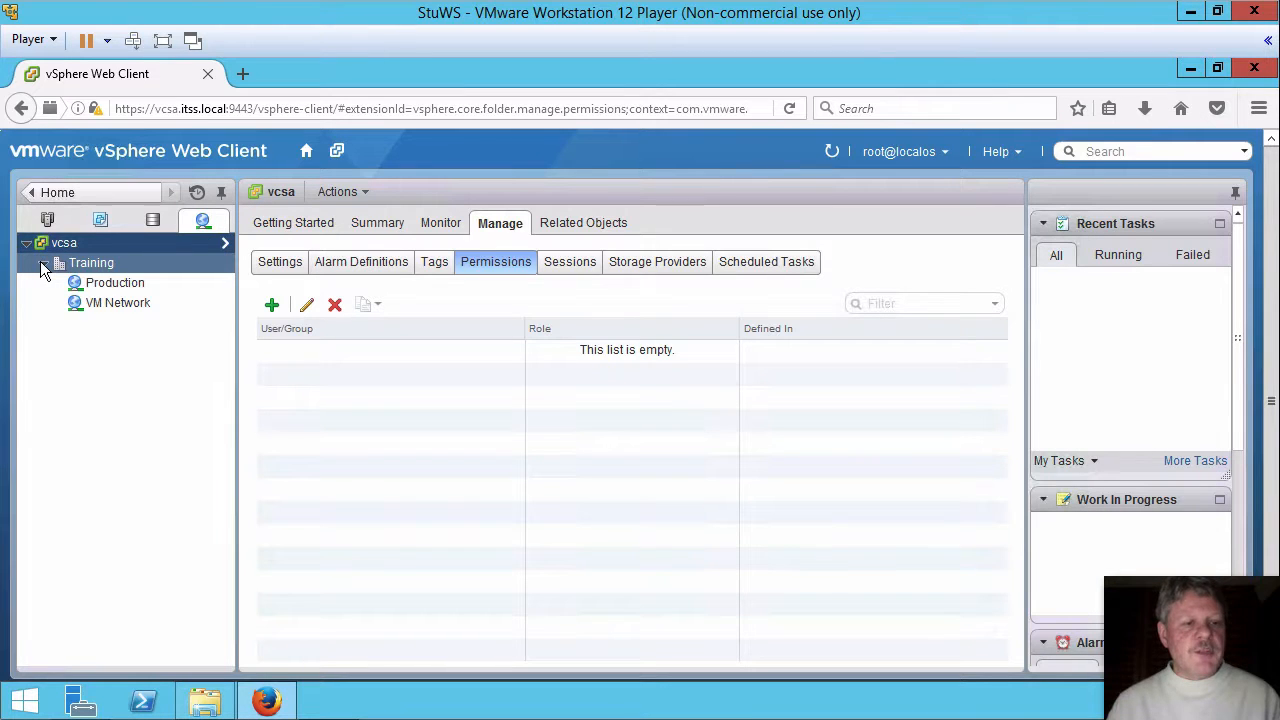
{"action": "left_click", "coordinate": [115, 284]}
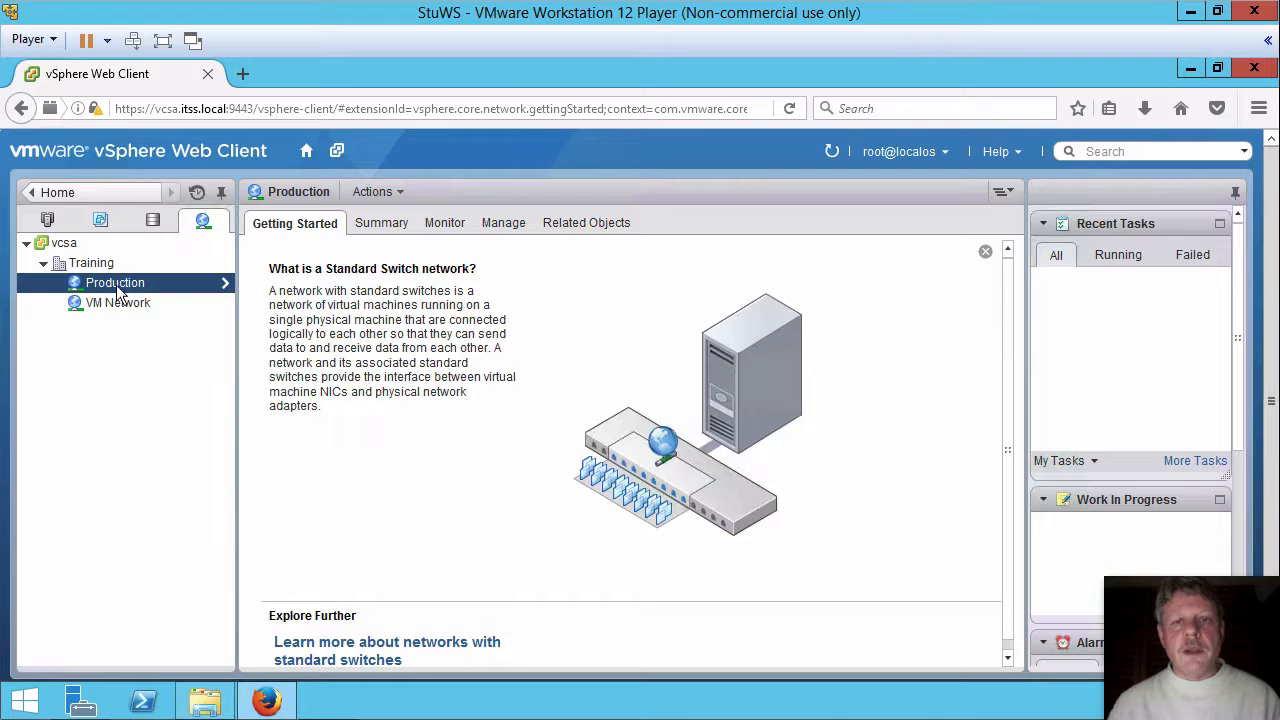
{"action": "left_click", "coordinate": [513, 226]}
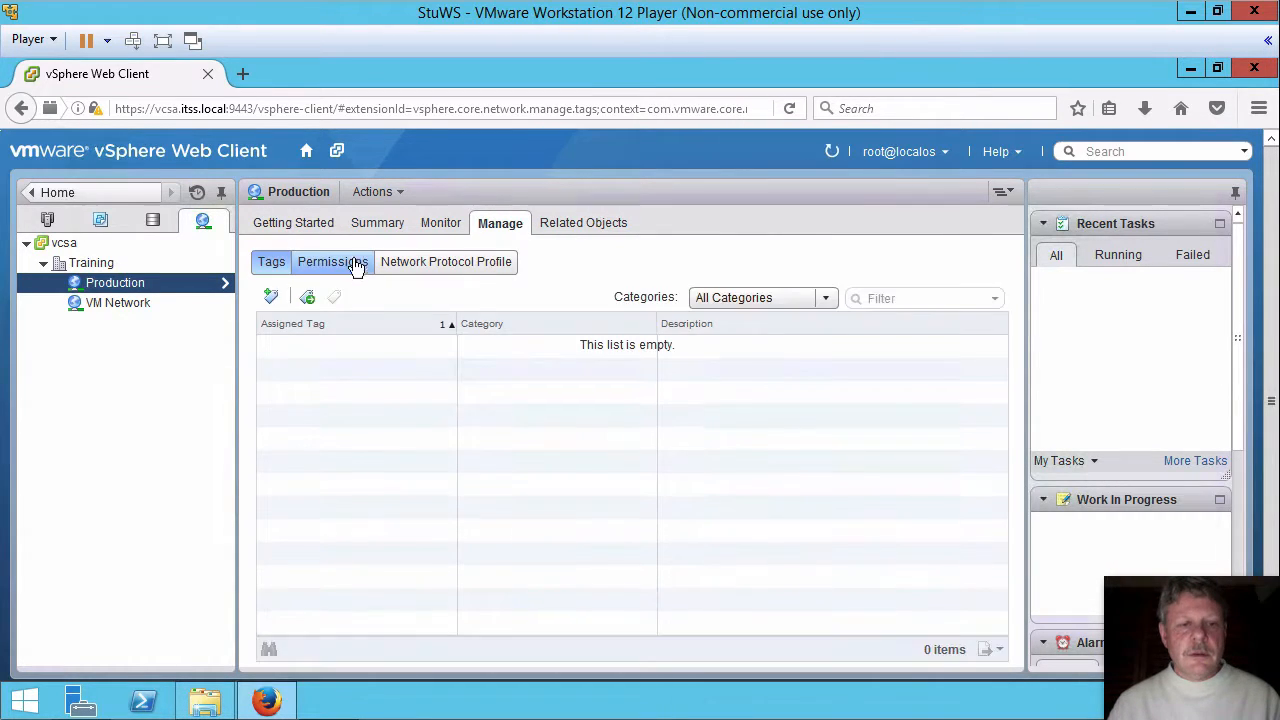
{"action": "left_click", "coordinate": [357, 266]}
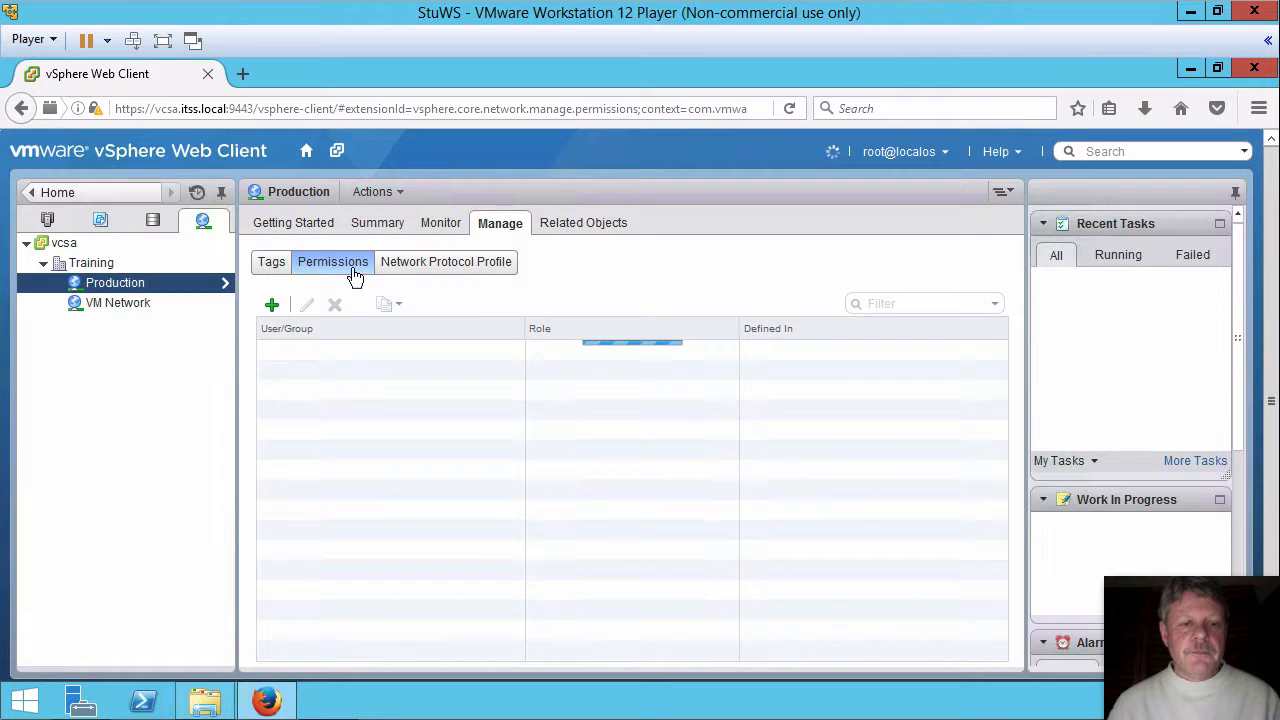
Start a new permission on the Production network and add stduser from the ITSS domain to it
{"action": "left_click", "coordinate": [273, 310]}
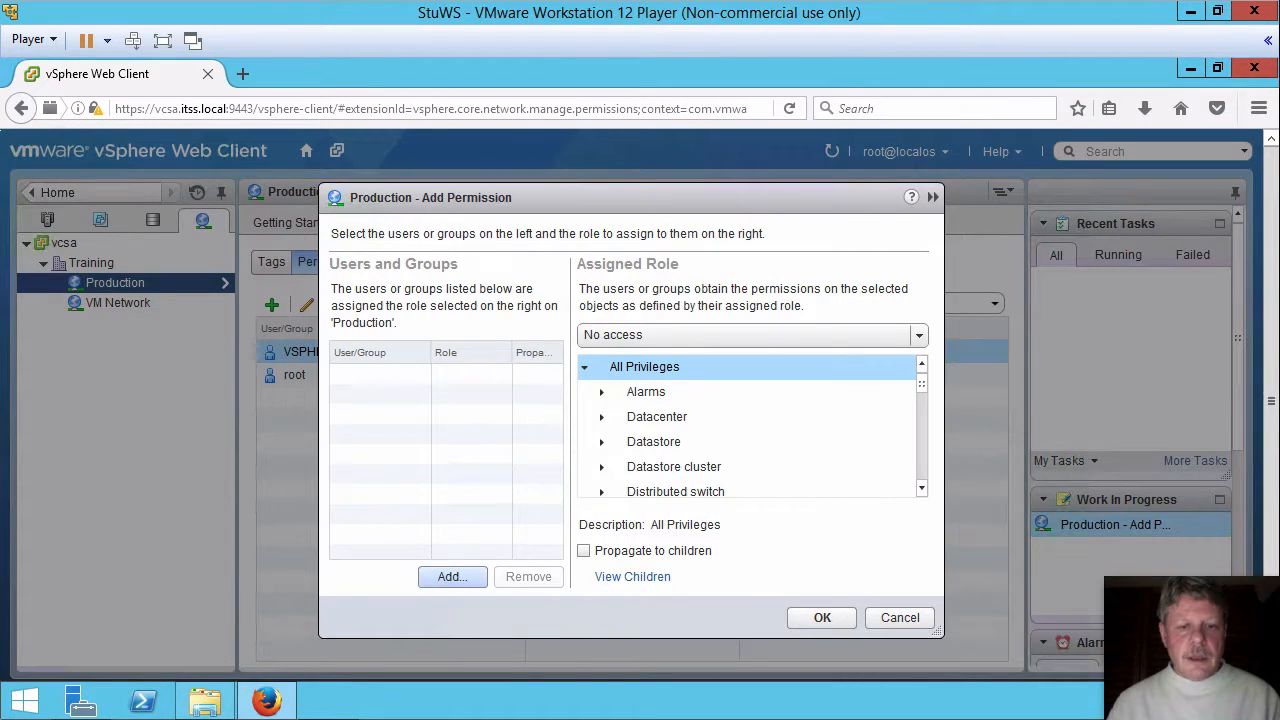
{"action": "left_click", "coordinate": [450, 576]}
{"action": "left_click", "coordinate": [593, 284]}
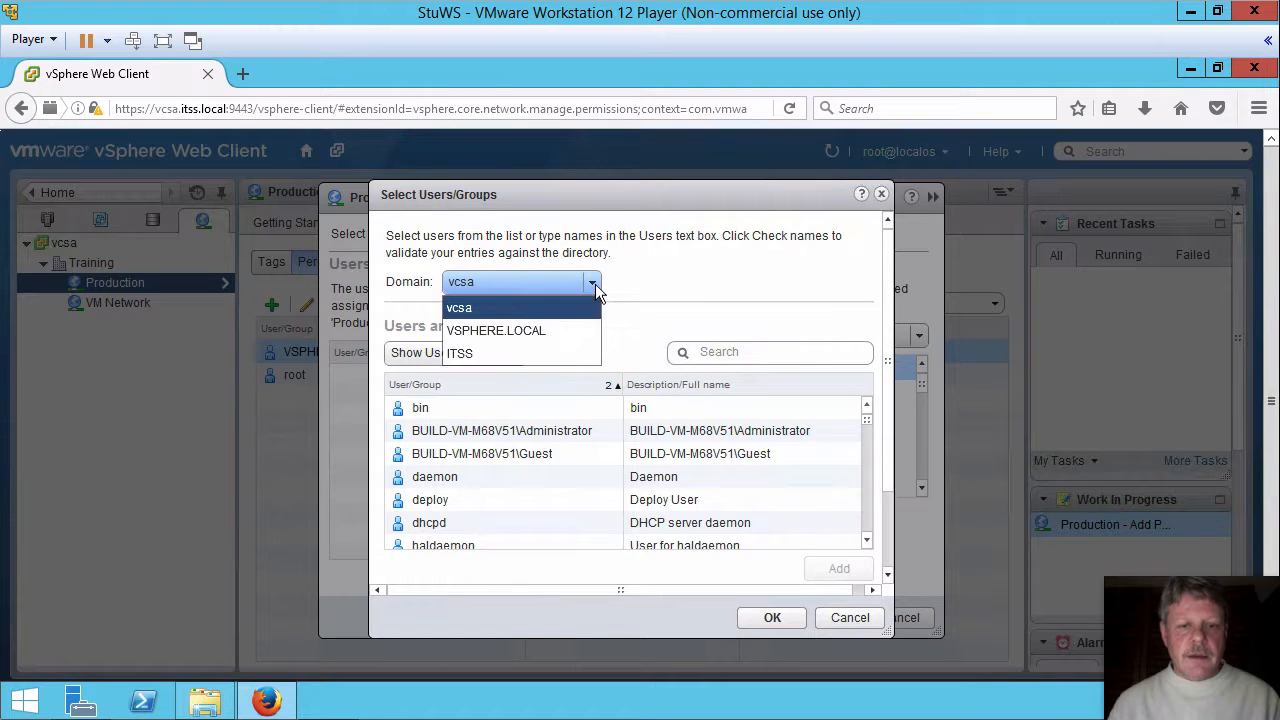
{"action": "left_click", "coordinate": [498, 352]}
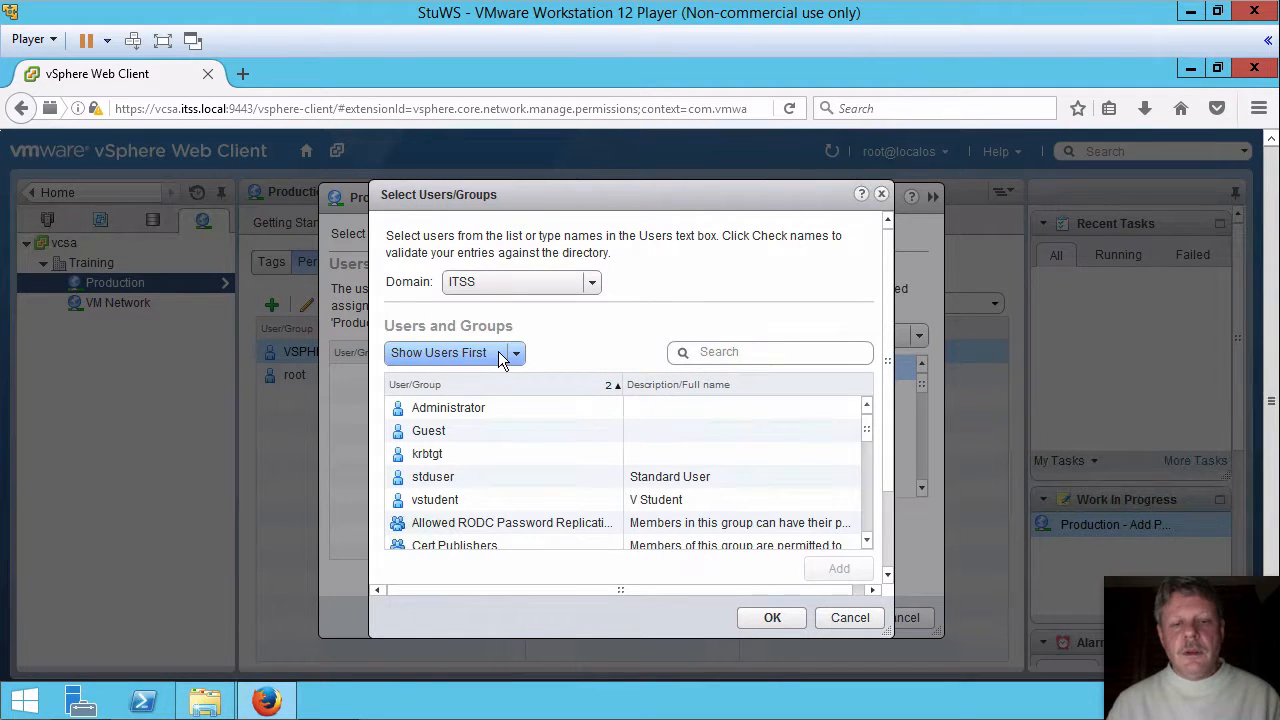
{"action": "left_click", "coordinate": [452, 480]}
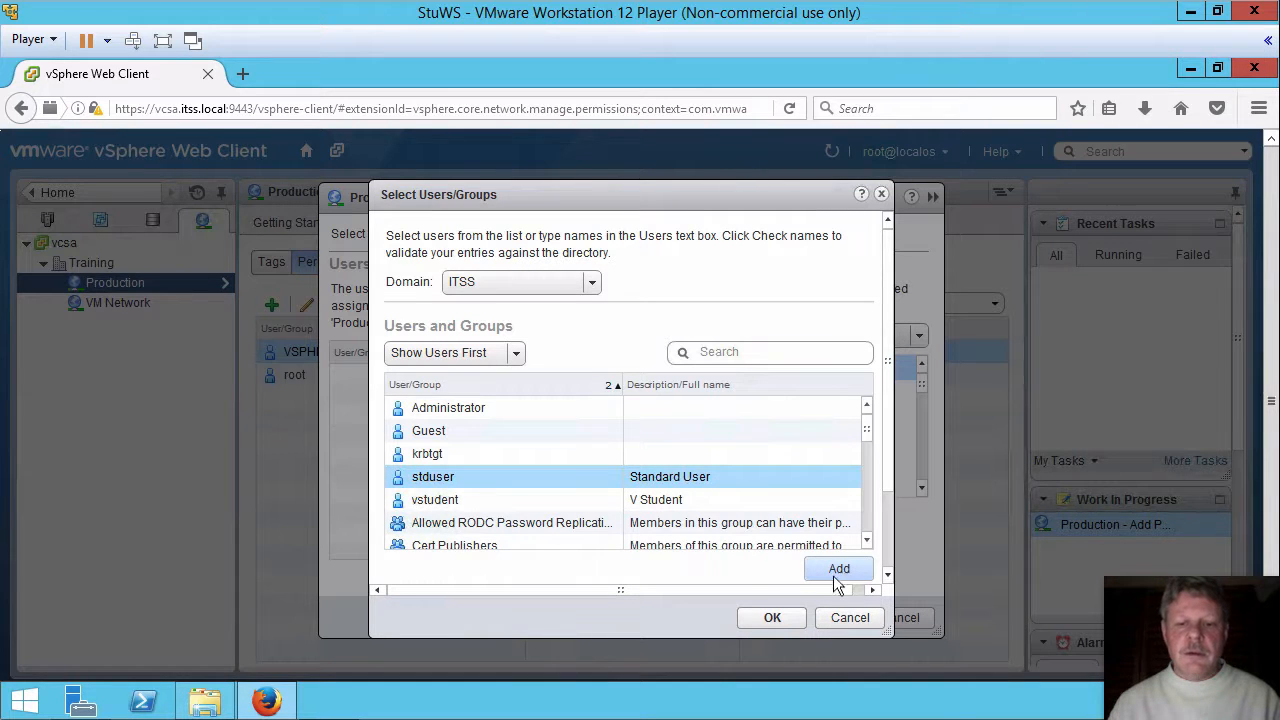
{"action": "left_click", "coordinate": [772, 617]}
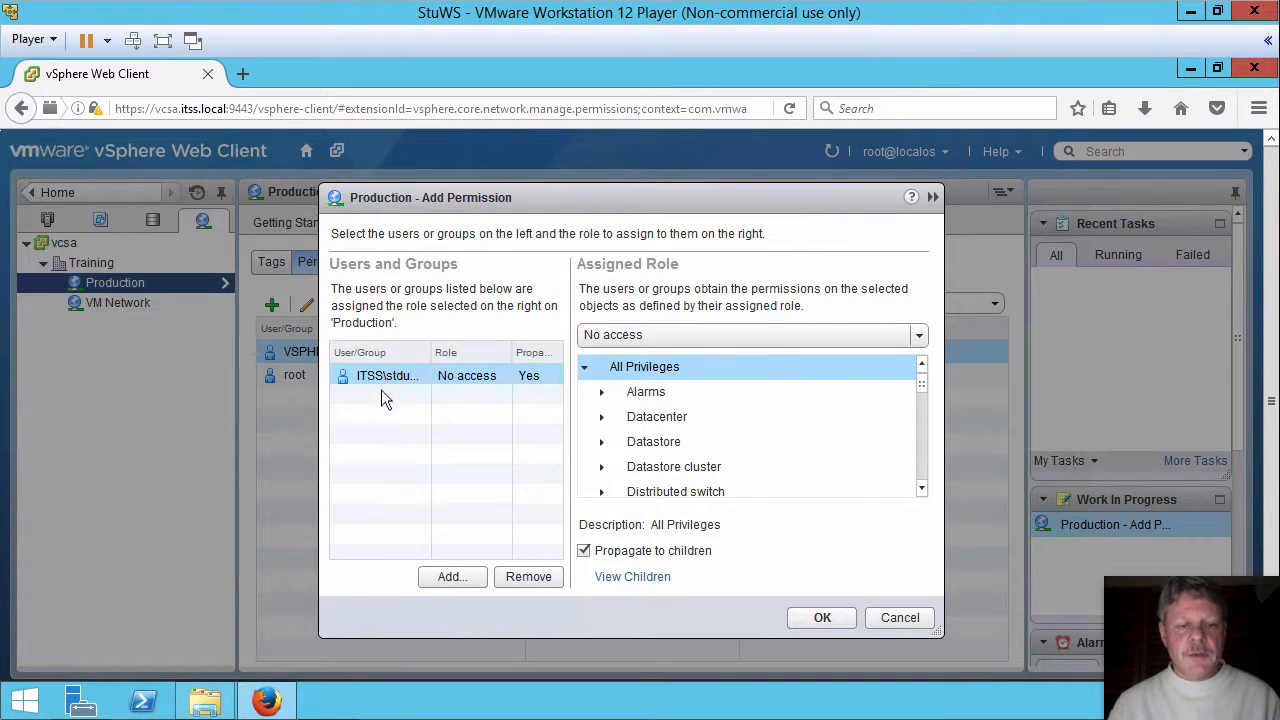
Assign the VM-Creator-Jim role to stduser on the Production network and save the permission
{"action": "left_click", "coordinate": [918, 335]}
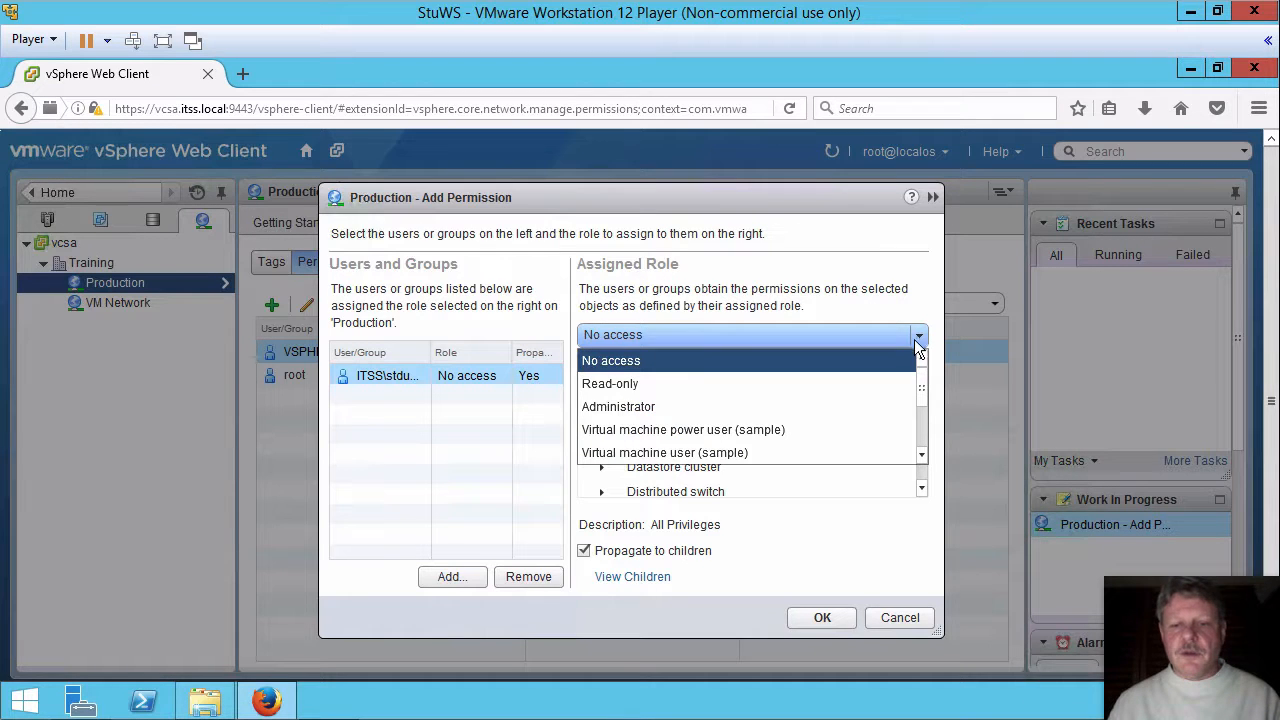
{"action": "left_click", "coordinate": [923, 429]}
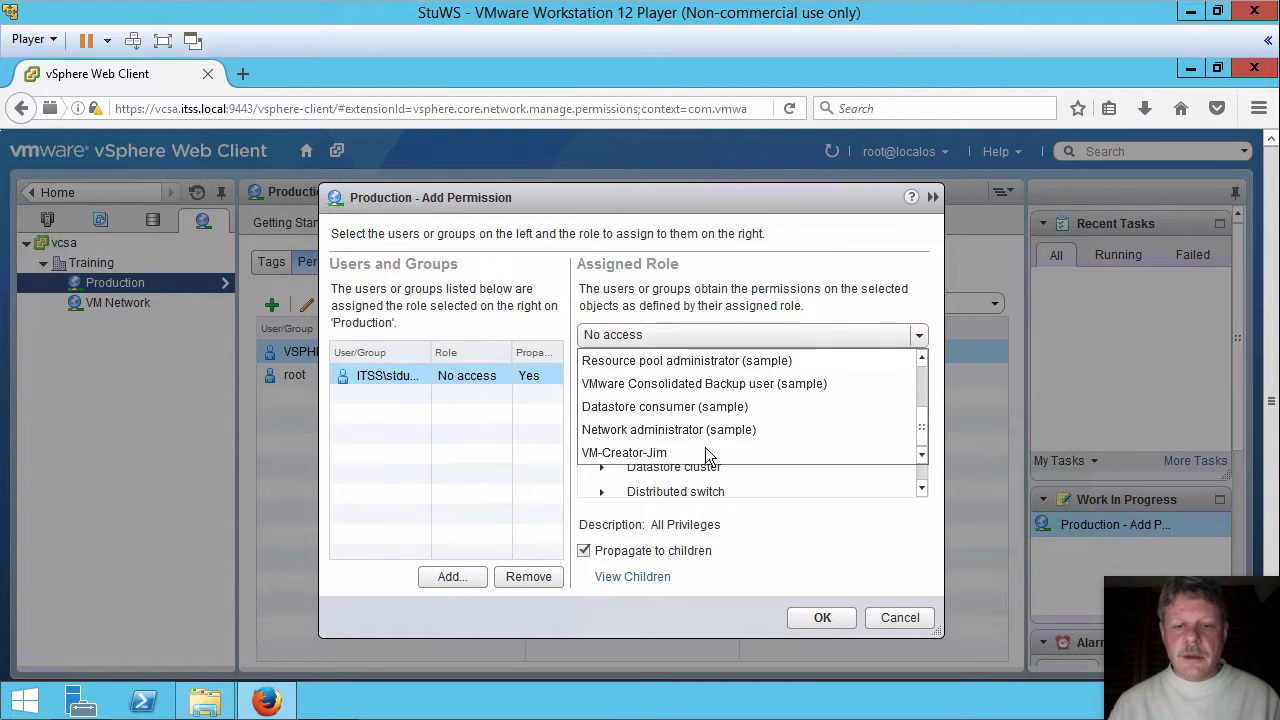
{"action": "left_click", "coordinate": [645, 449]}
{"action": "left_click", "coordinate": [832, 615]}
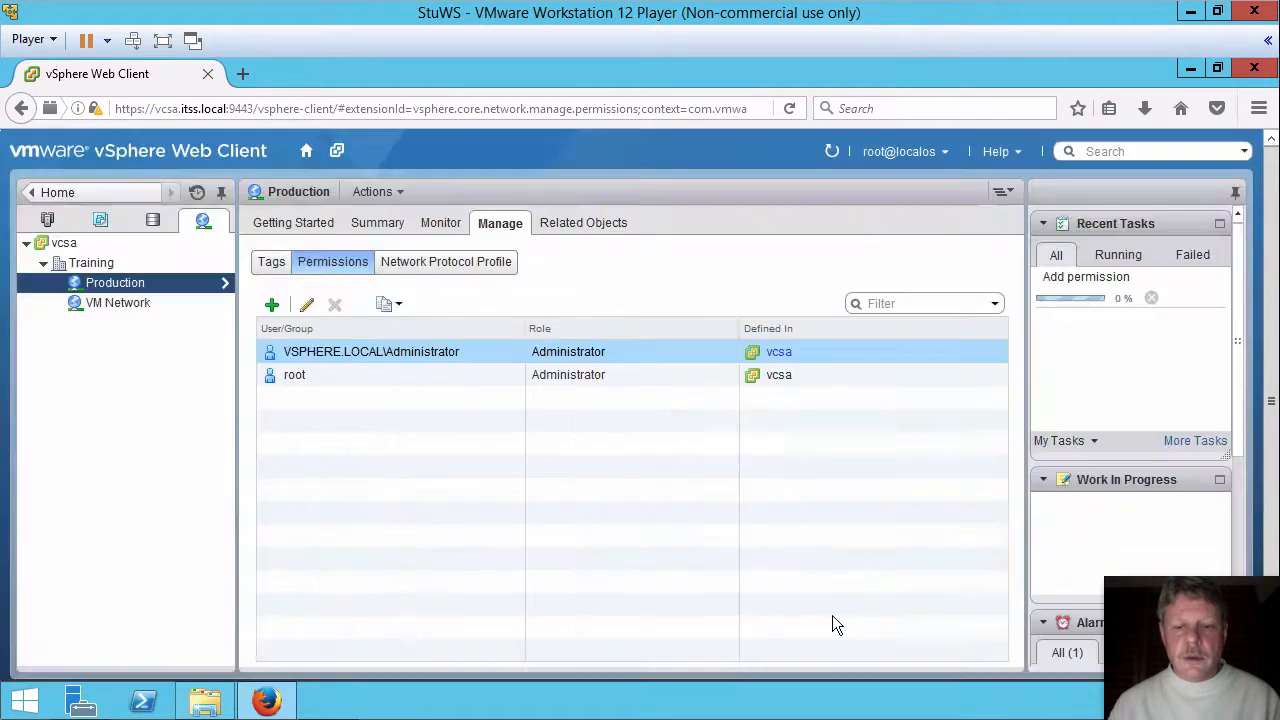